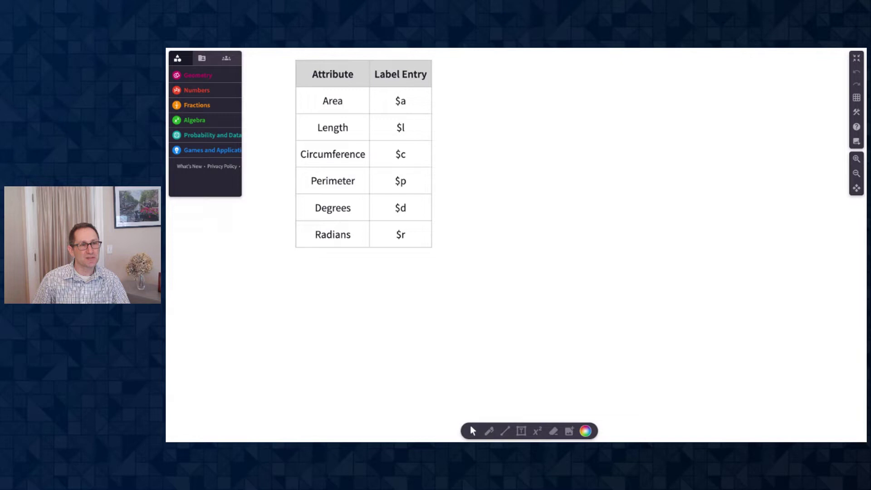
- Move the attribute table aside and draw a circle with an area of about 53.5 beside it
{"action": "left_click_drag", "start_coordinate": [418, 74], "coordinate": [330, 94]}
{"action": "left_click", "coordinate": [476, 174]}
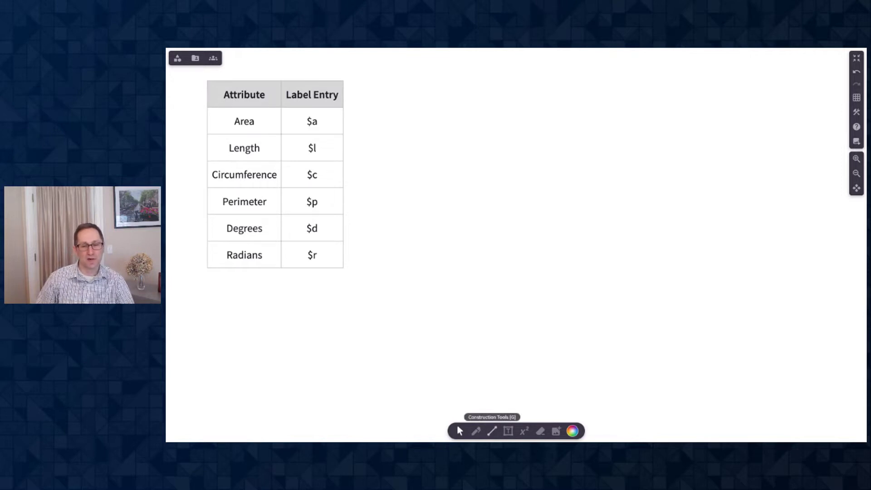
{"action": "left_click", "coordinate": [492, 431]}
{"action": "left_click", "coordinate": [492, 413]}
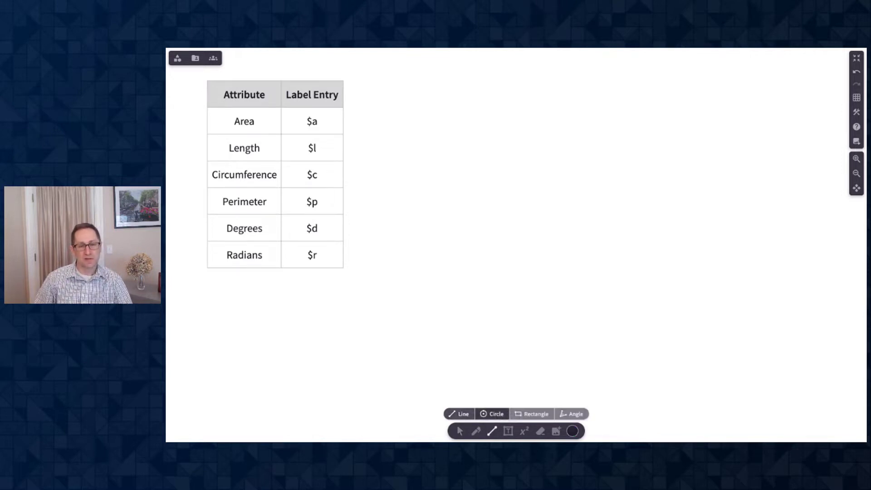
{"action": "left_click_drag", "start_coordinate": [485, 180], "coordinate": [578, 238]}
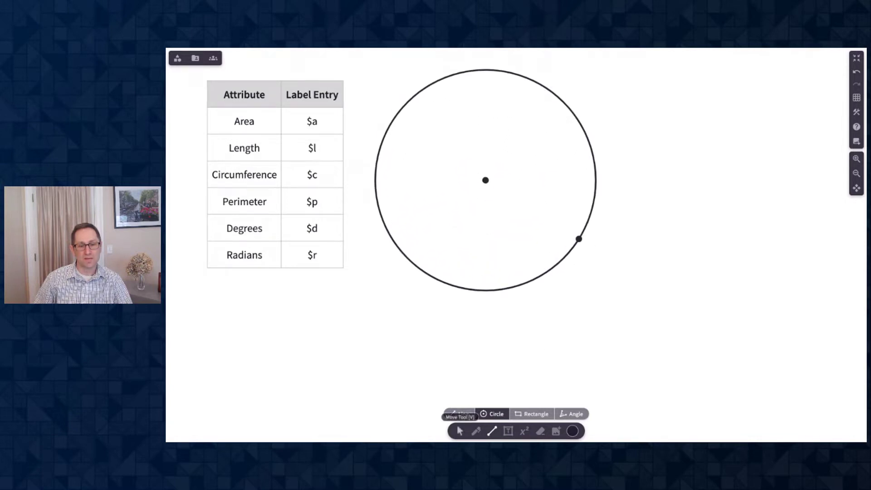
{"action": "left_click", "coordinate": [459, 430]}
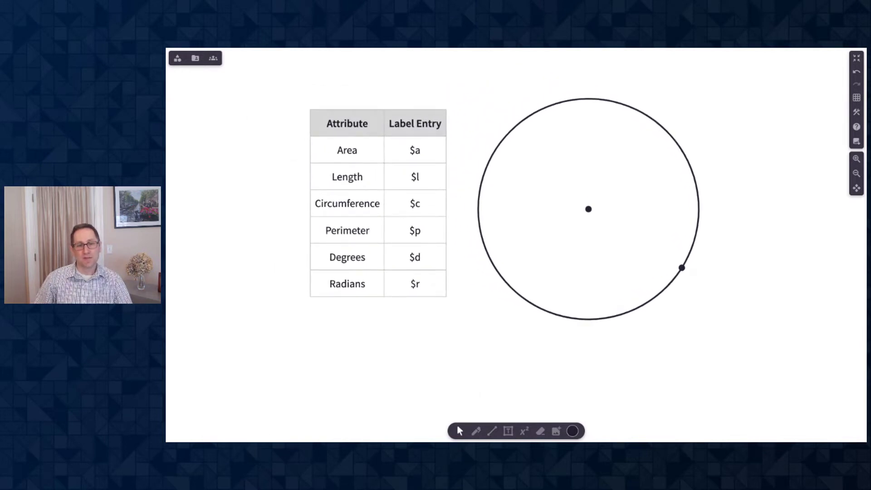
- Label the circle "Area = $a" and shrink it to an area of about 41.7
{"action": "left_click", "coordinate": [516, 310]}
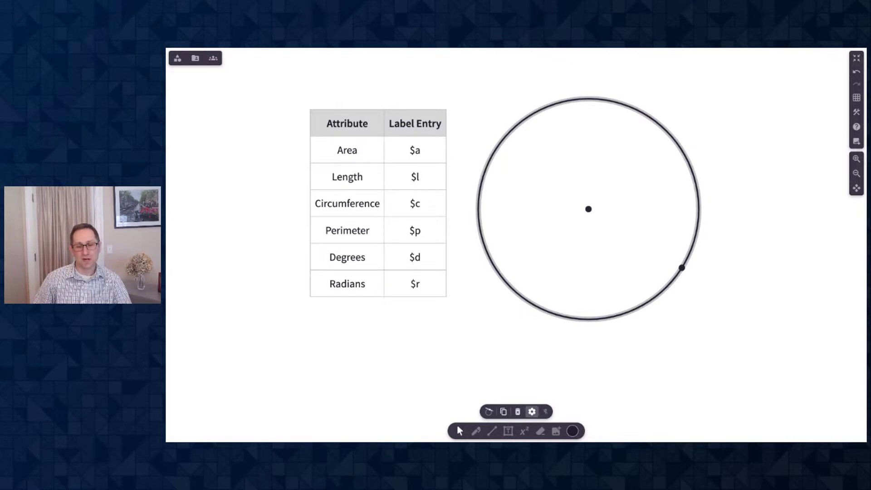
{"action": "left_click", "coordinate": [531, 412]}
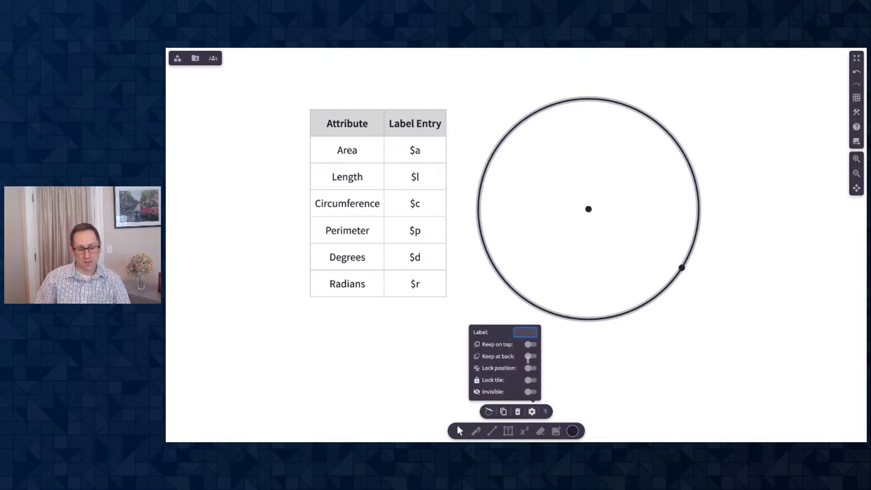
{"action": "type", "text": "Area"}
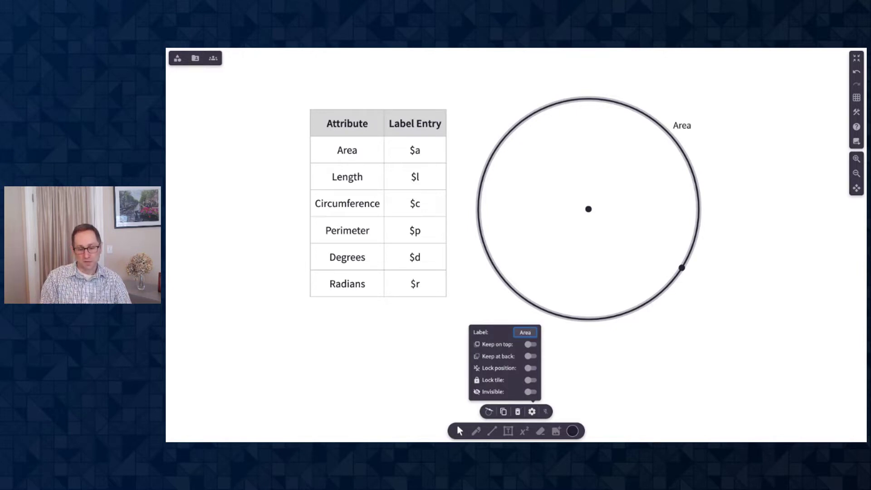
{"action": "type", "text": " ="}
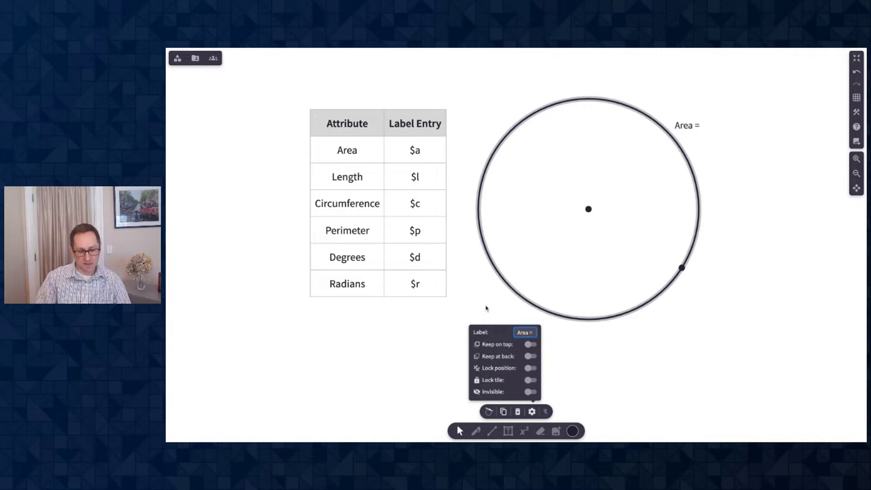
{"action": "type", "text": "$a"}
{"action": "left_click", "coordinate": [714, 349]}
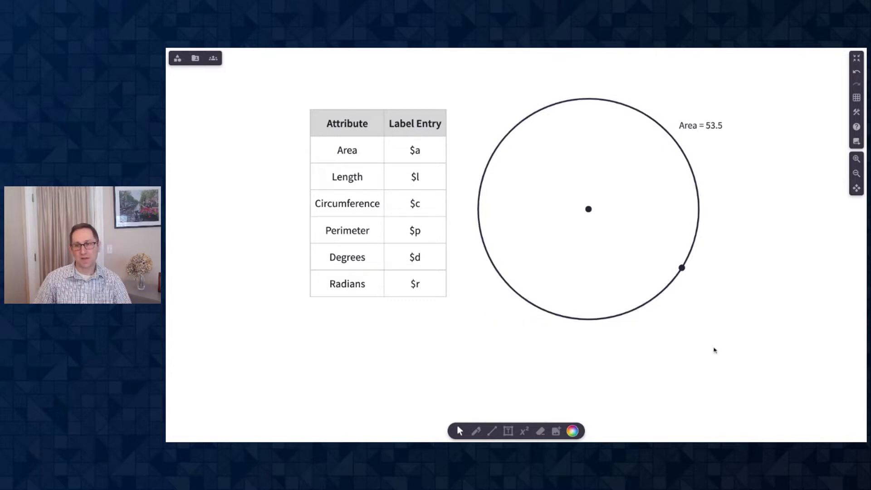
{"action": "left_click", "coordinate": [631, 311]}
{"action": "left_click_drag", "start_coordinate": [682, 268], "coordinate": [655, 278]}
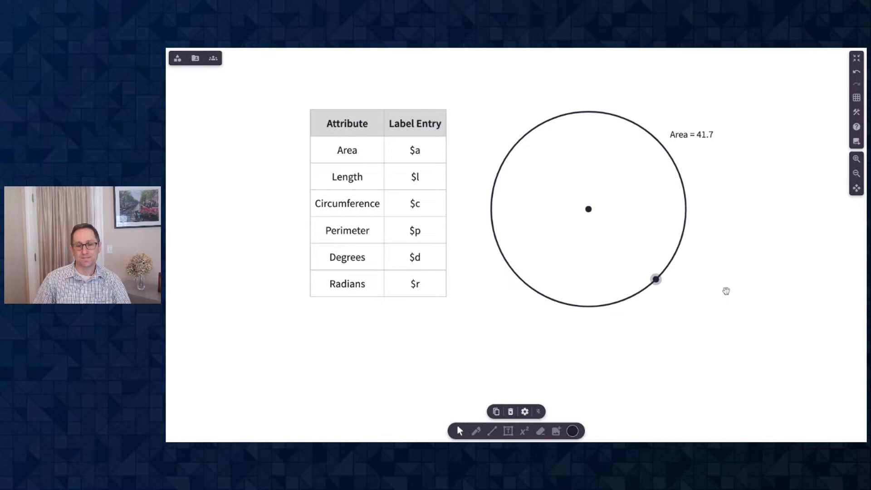
- Draw a line segment from the circle's center to the right side of its circumference as a radius
{"action": "left_click", "coordinate": [491, 431]}
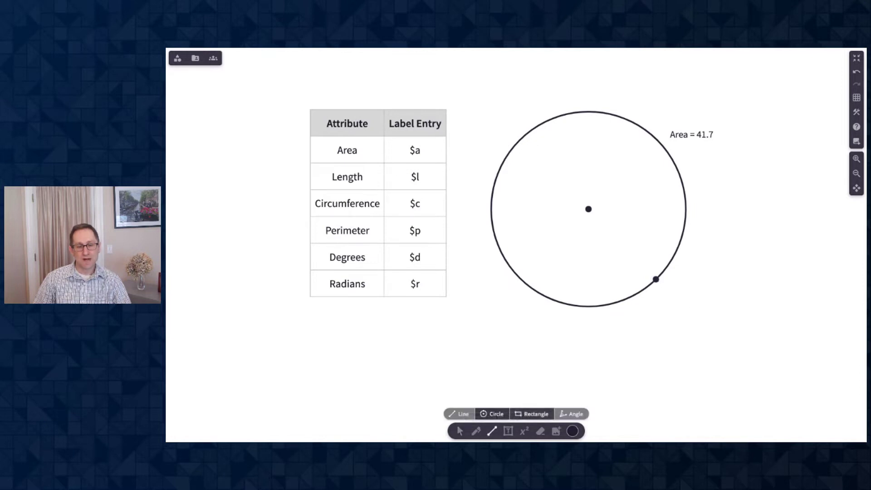
{"action": "left_click", "coordinate": [459, 414]}
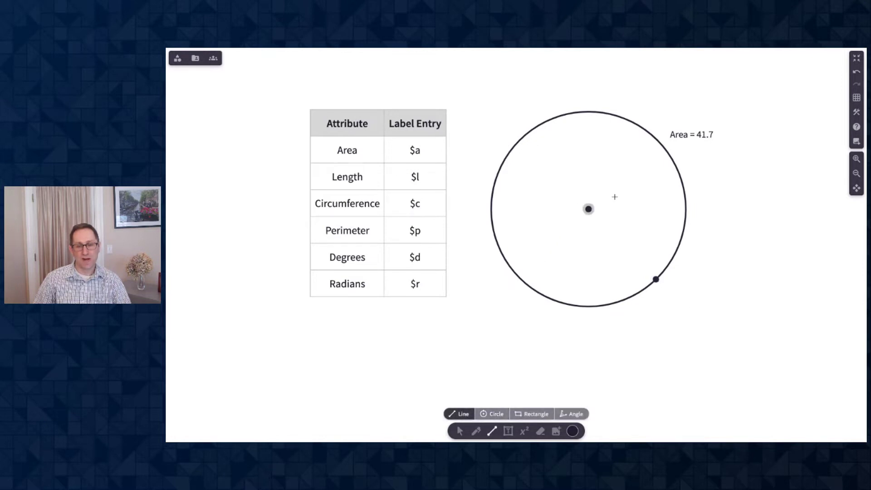
{"action": "left_click_drag", "start_coordinate": [588, 209], "coordinate": [684, 200]}
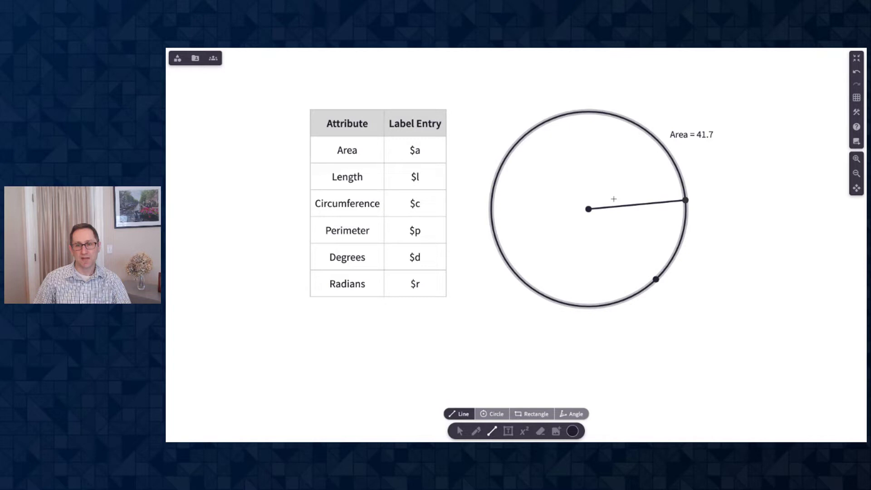
{"action": "left_click", "coordinate": [459, 431]}
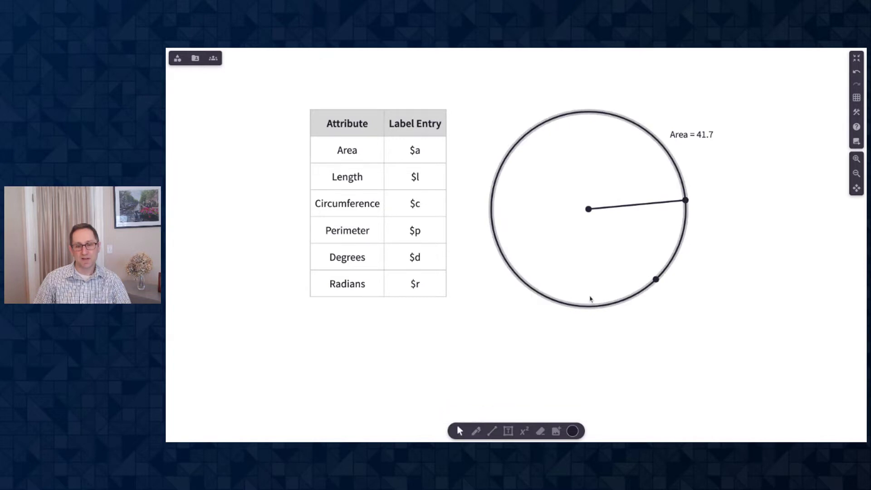
- Label the radius segment "Radius = $l" and enlarge the circle to a radius of about 4.12
{"action": "left_click", "coordinate": [645, 203]}
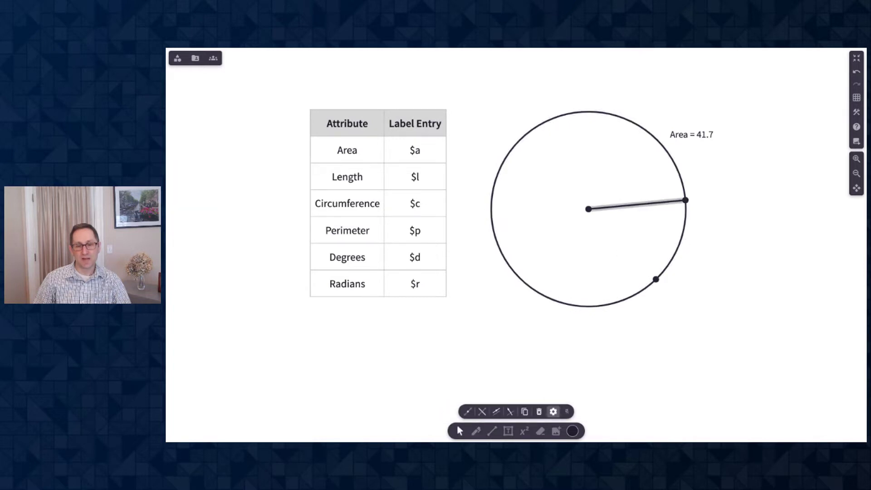
{"action": "left_click", "coordinate": [553, 412]}
{"action": "type", "text": "Rad"}
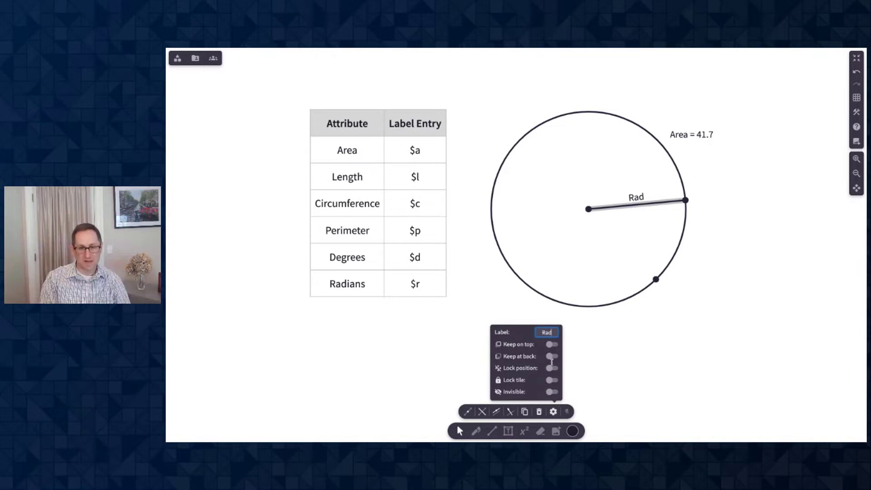
{"action": "type", "text": "ius ="}
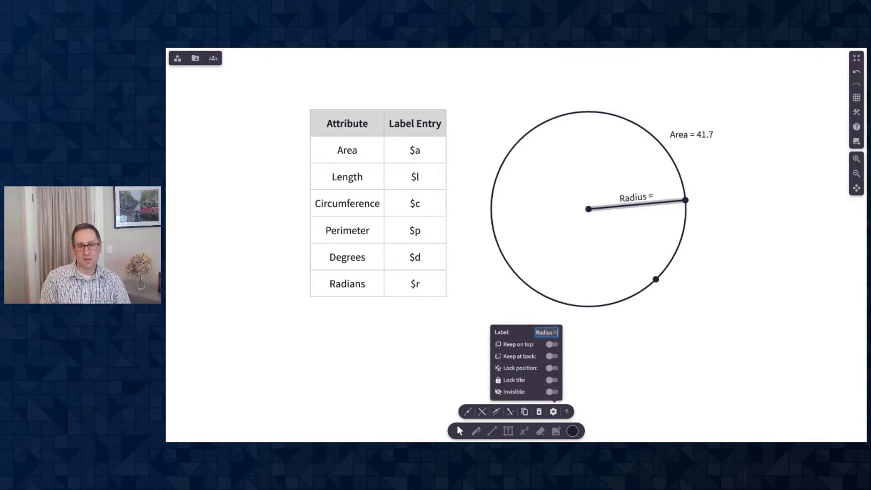
{"action": "type", "text": " $l"}
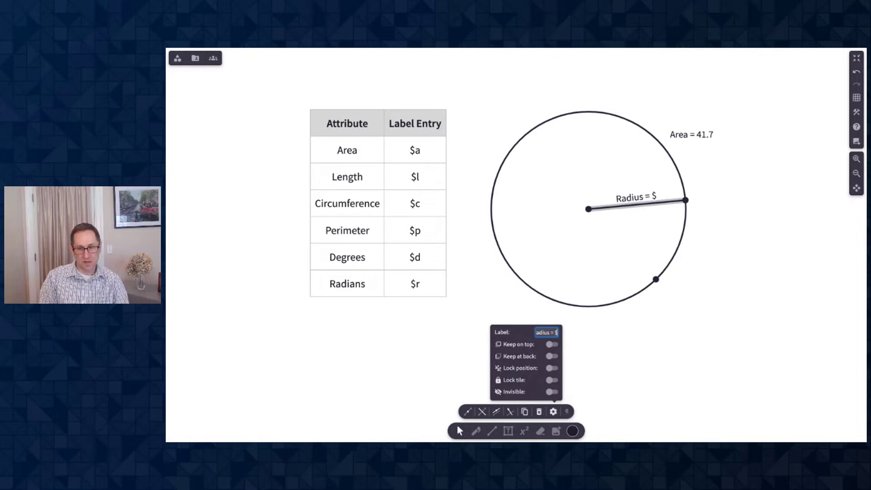
{"action": "left_click", "coordinate": [671, 346]}
{"action": "mouse_move", "coordinate": [655, 278]}
{"action": "left_mouse_down"}
{"action": "mouse_move", "coordinate": [589, 270]}
{"action": "mouse_move", "coordinate": [661, 292]}
{"action": "left_mouse_up"}
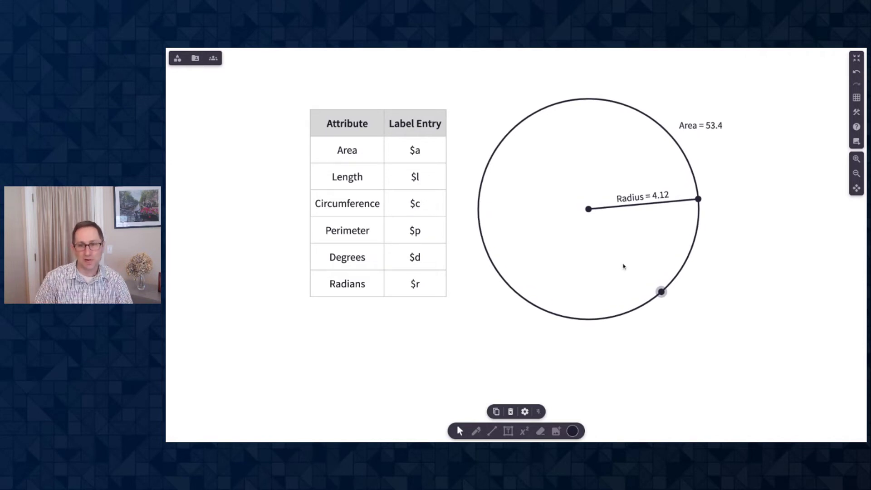
{"action": "left_click", "coordinate": [750, 91]}
- Replace the circle's label with "C = $c"
{"action": "left_click", "coordinate": [765, 240]}
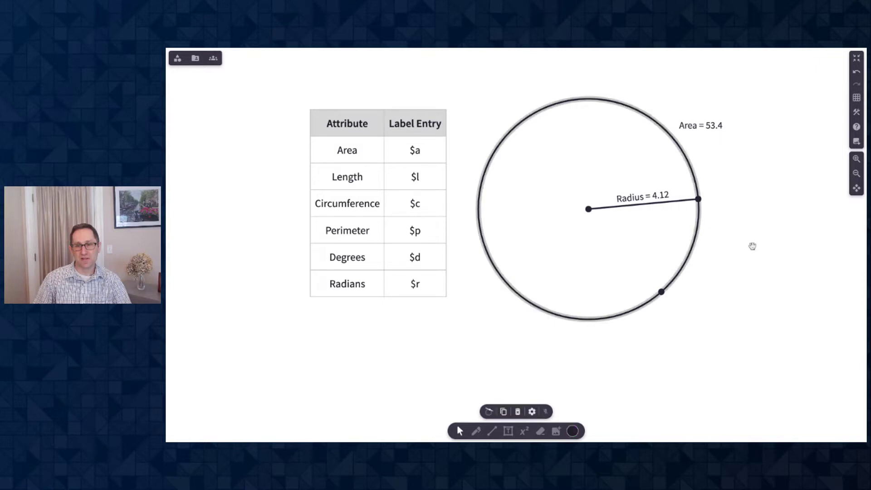
{"action": "left_click", "coordinate": [532, 412]}
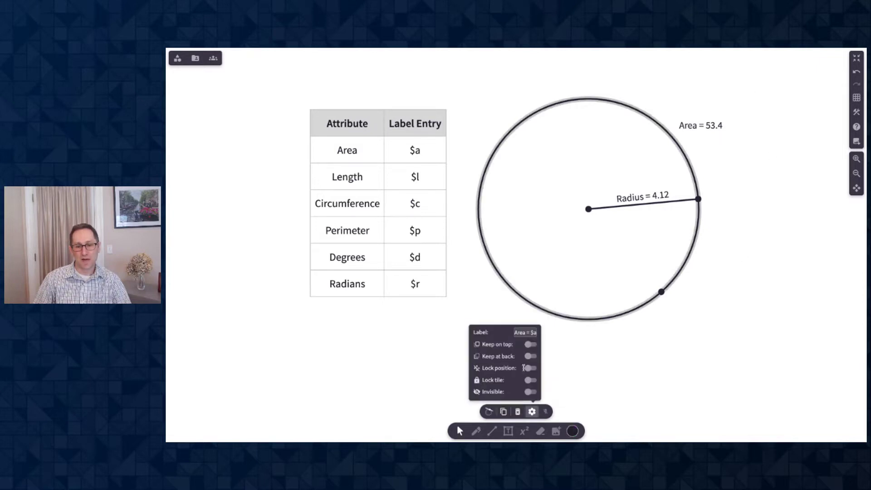
{"action": "triple_click", "coordinate": [525, 332]}
{"action": "type", "text": "C"}
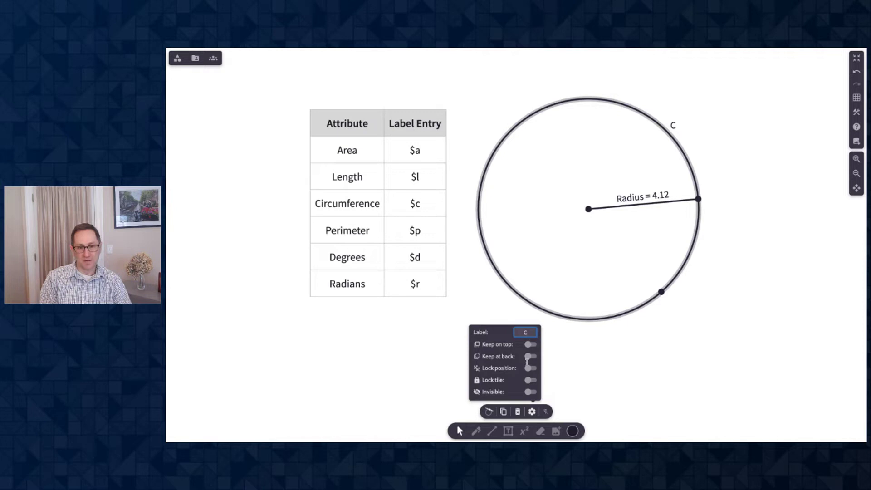
{"action": "type", "text": " ="}
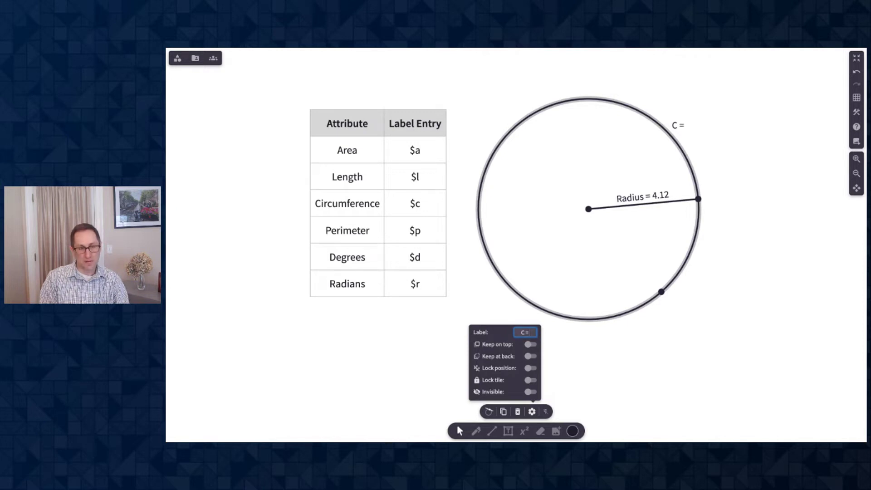
{"action": "type", "text": " $c"}
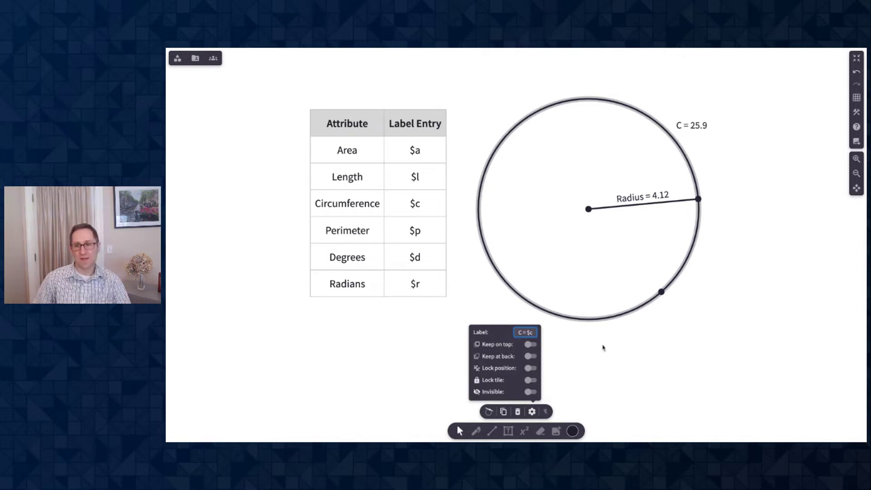
{"action": "left_click", "coordinate": [811, 304]}
- Draw a second radius from the circle's center to the upper left of its circumference
{"action": "left_click", "coordinate": [491, 431]}
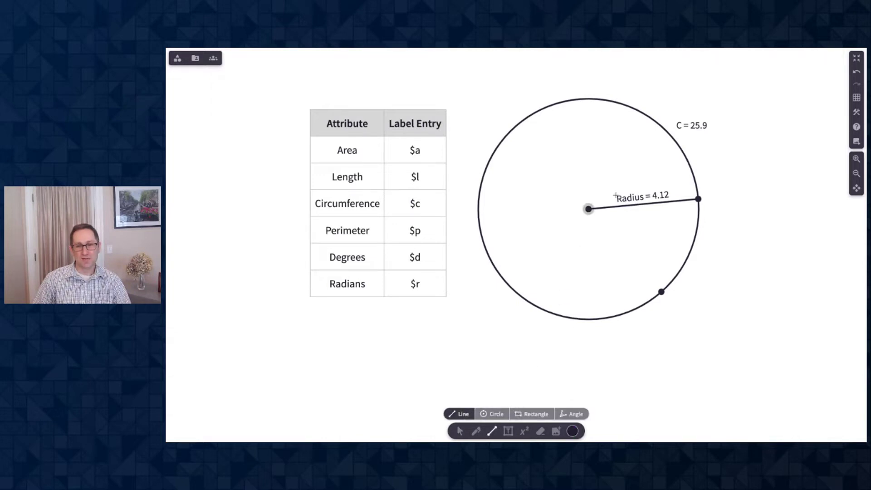
{"action": "mouse_move", "coordinate": [588, 208]}
{"action": "left_mouse_down"}
{"action": "mouse_move", "coordinate": [486, 160]}
{"action": "mouse_move", "coordinate": [494, 153]}
{"action": "left_mouse_up"}
{"action": "left_click", "coordinate": [511, 304]}
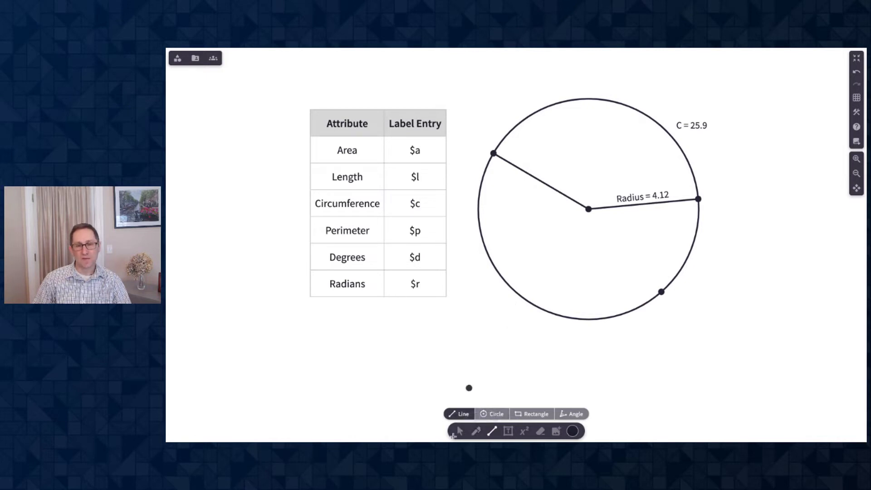
{"action": "left_click", "coordinate": [460, 431]}
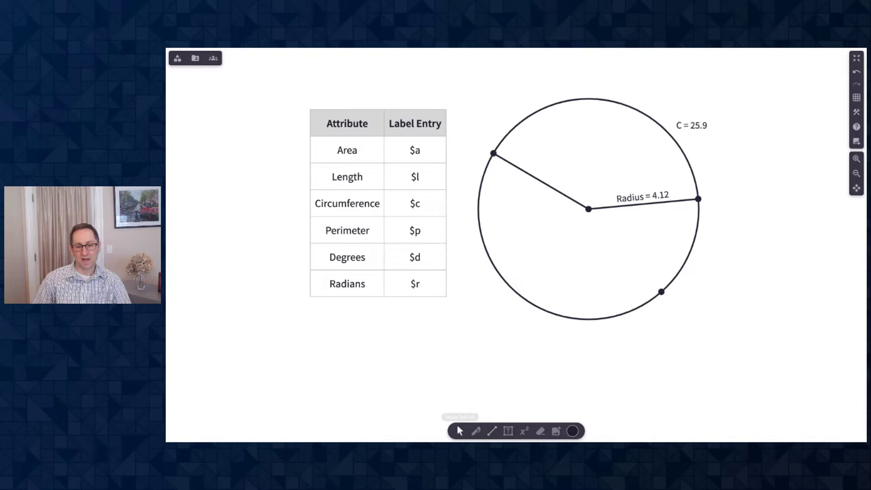
- Mark the central angle between the two radii and shift both radius endpoints slightly along the circle
{"action": "left_click", "coordinate": [491, 431]}
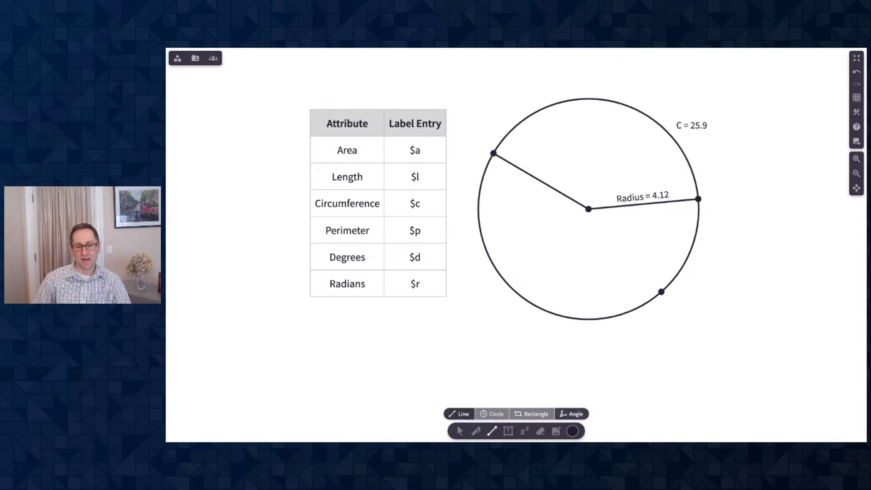
{"action": "left_click", "coordinate": [571, 414]}
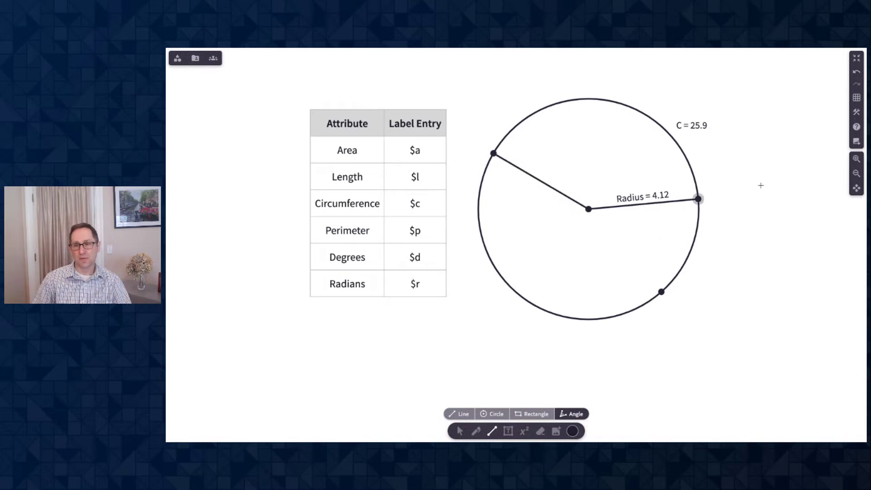
{"action": "left_click", "coordinate": [609, 199]}
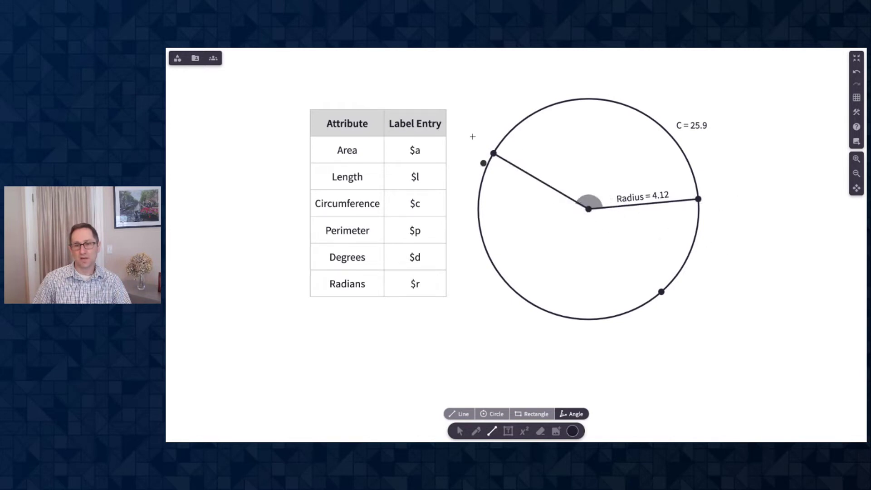
{"action": "left_click", "coordinate": [497, 131]}
{"action": "left_click", "coordinate": [459, 430]}
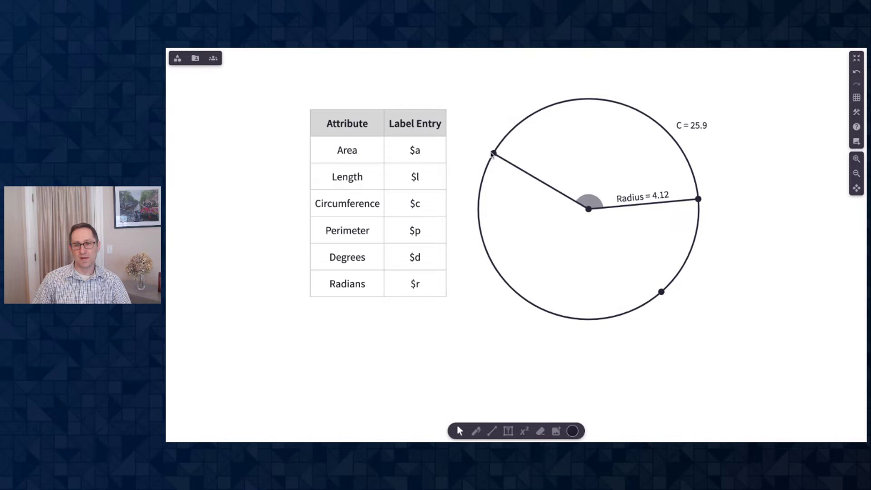
{"action": "mouse_move", "coordinate": [493, 153]}
{"action": "left_mouse_down"}
{"action": "mouse_move", "coordinate": [508, 125]}
{"action": "mouse_move", "coordinate": [594, 97]}
{"action": "mouse_move", "coordinate": [507, 135]}
{"action": "left_mouse_up"}
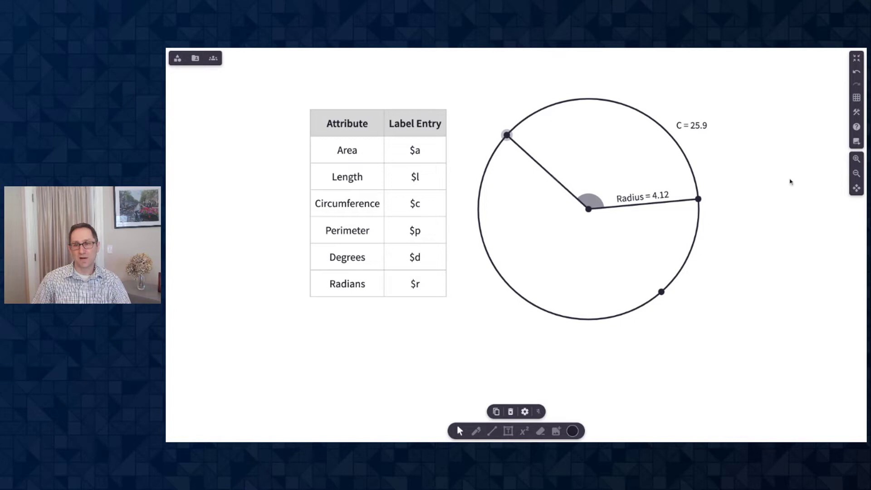
{"action": "mouse_move", "coordinate": [698, 199]}
{"action": "left_mouse_down"}
{"action": "mouse_move", "coordinate": [690, 248]}
{"action": "mouse_move", "coordinate": [699, 207]}
{"action": "left_mouse_up"}
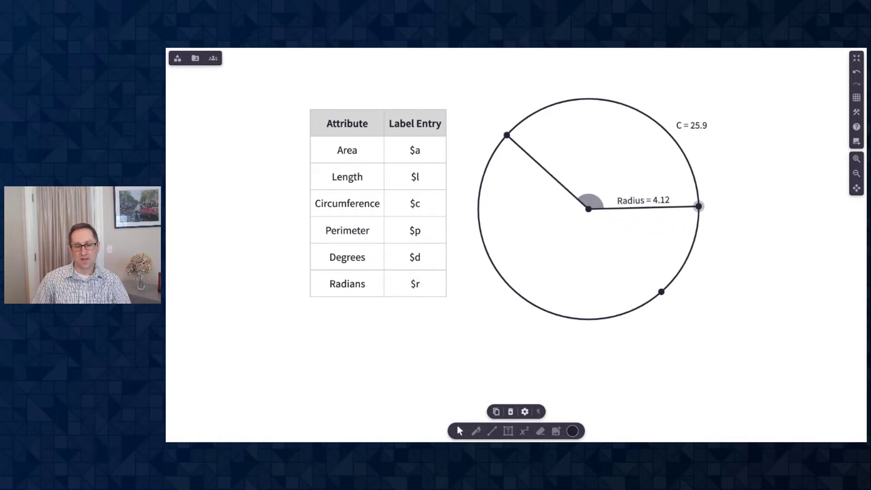
- Color the central angle marker purple
{"action": "left_click", "coordinate": [589, 200]}
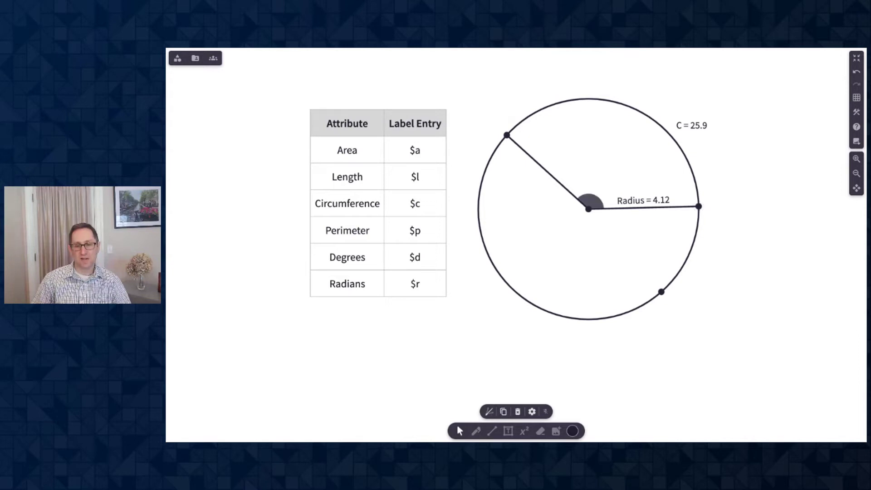
{"action": "left_click", "coordinate": [572, 430]}
{"action": "left_click", "coordinate": [571, 397]}
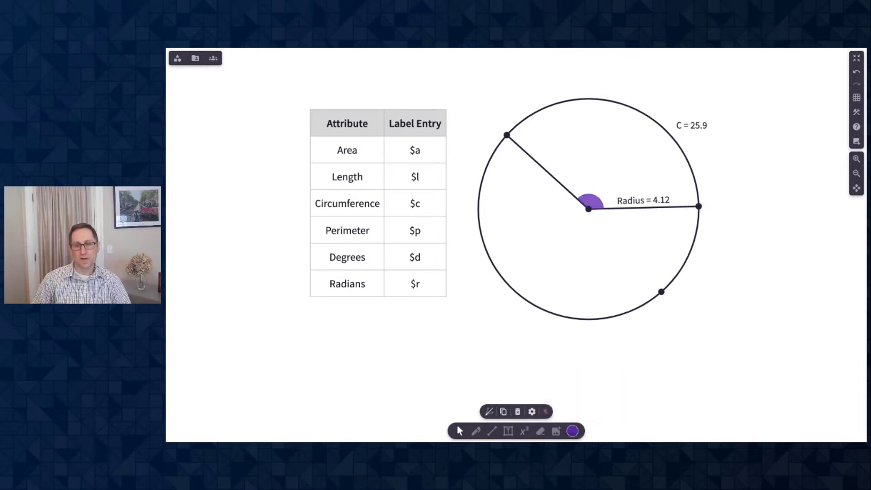
- Label the central angle marker "$d" and move the second radius's endpoint along the circle until the angle is 180°
{"action": "left_click", "coordinate": [618, 194]}
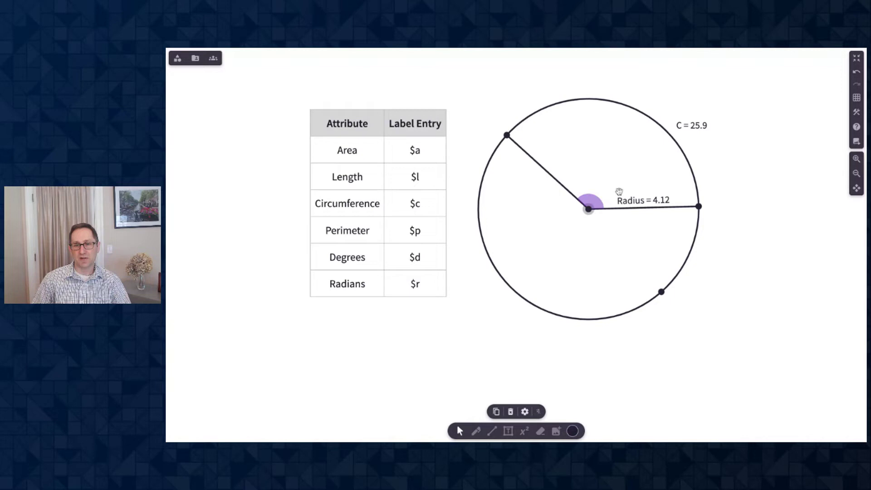
{"action": "left_click", "coordinate": [619, 182]}
{"action": "left_click", "coordinate": [531, 411]}
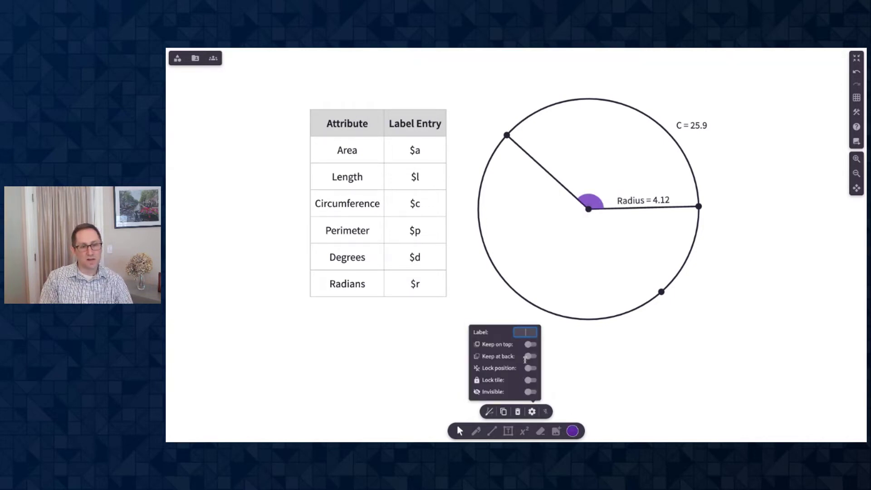
{"action": "type", "text": "$d"}
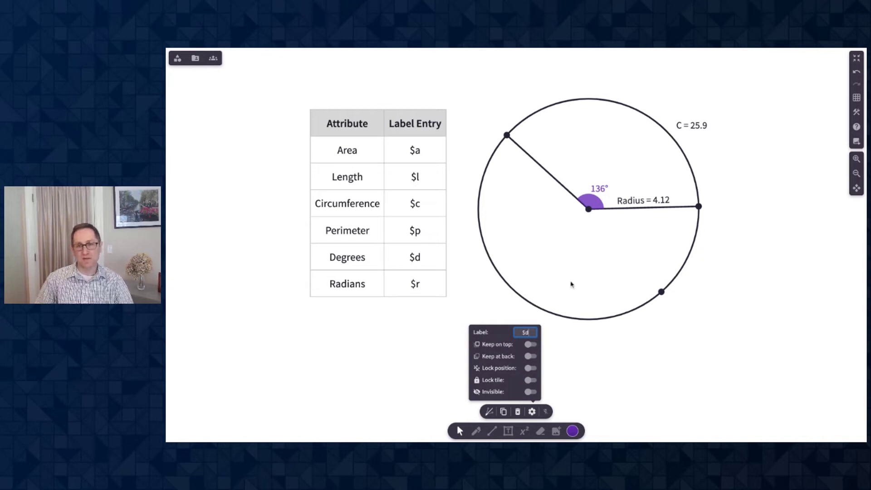
{"action": "left_click", "coordinate": [570, 284]}
{"action": "left_click_drag", "start_coordinate": [506, 135], "coordinate": [478, 211]}
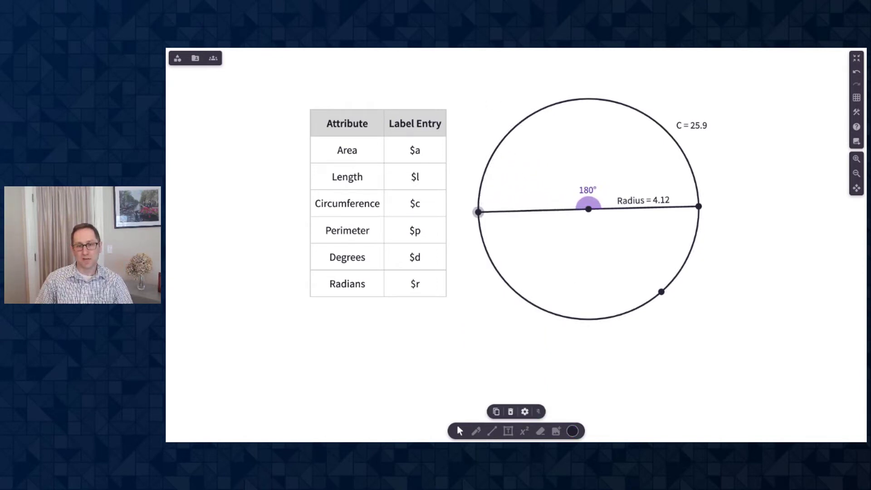
- Replace the central angle marker's label with "$r"
{"action": "left_click", "coordinate": [524, 412]}
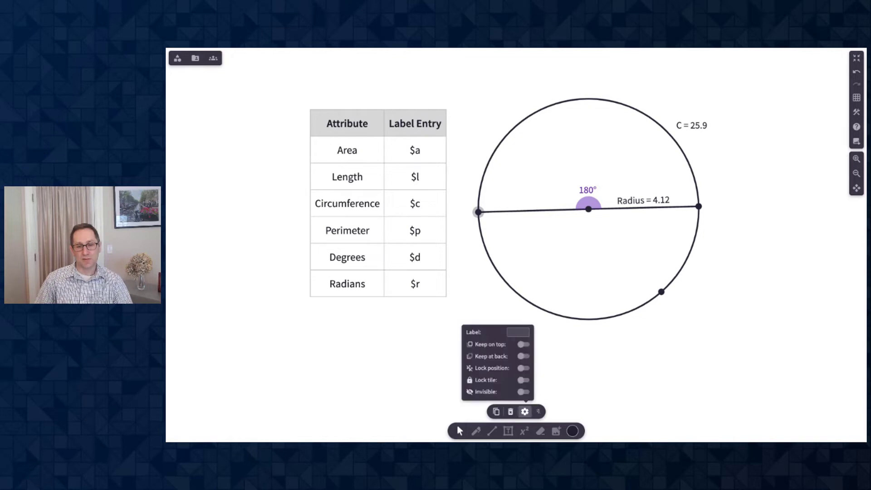
{"action": "left_click", "coordinate": [611, 184]}
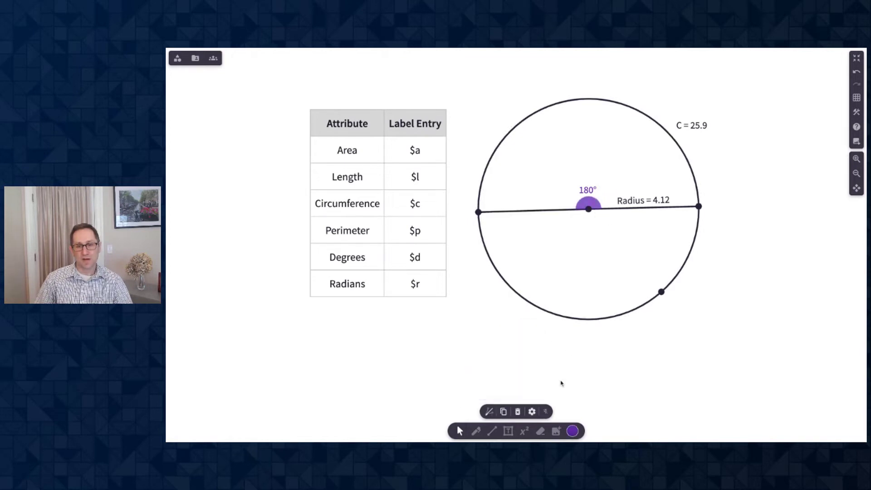
{"action": "left_click", "coordinate": [531, 412]}
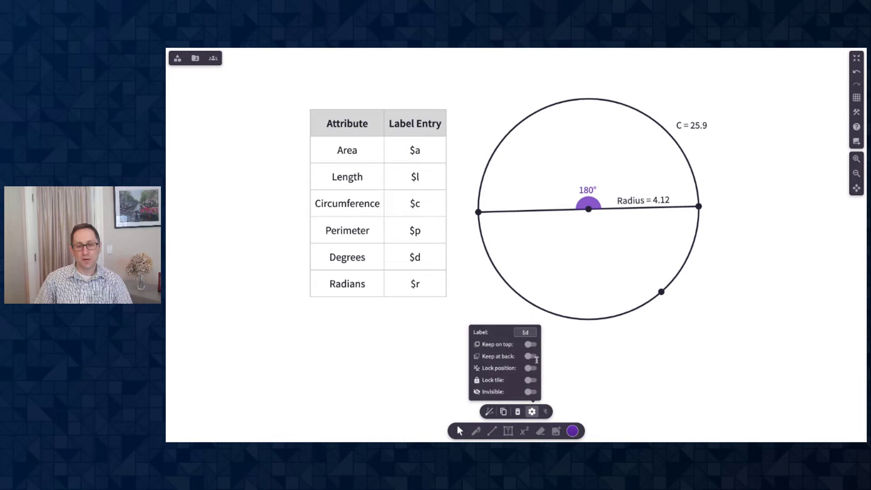
{"action": "type", "text": "$d"}
{"action": "key", "text": "BackSpace"}
{"action": "type", "text": "r"}
{"action": "left_click", "coordinate": [677, 380]}
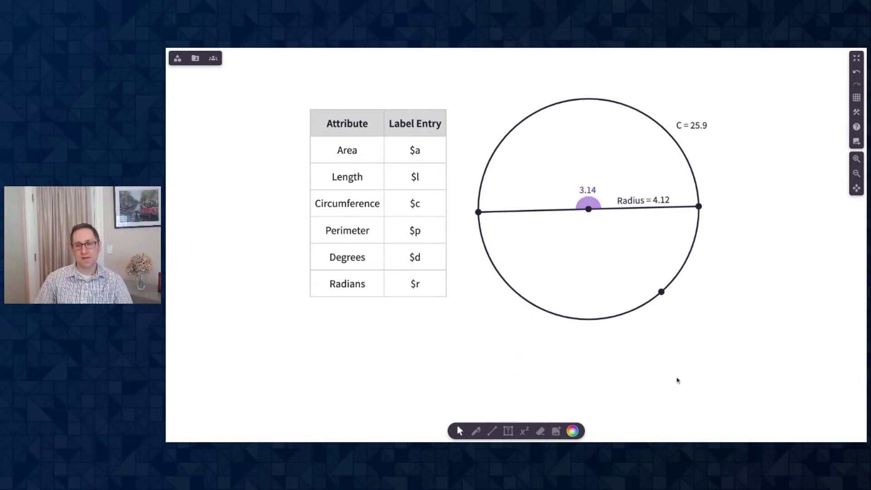
- Draw a wide purple rectangle with an area of about 16 in the empty space below the table
{"action": "scroll", "coordinate": [512, 320], "scroll_direction": "down", "scroll_amount": 2}
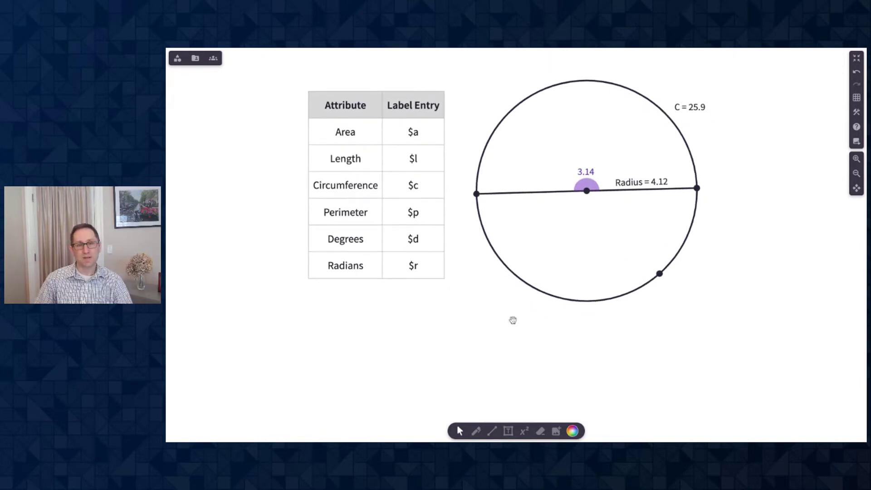
{"action": "scroll", "coordinate": [512, 320], "scroll_direction": "down", "scroll_amount": 1}
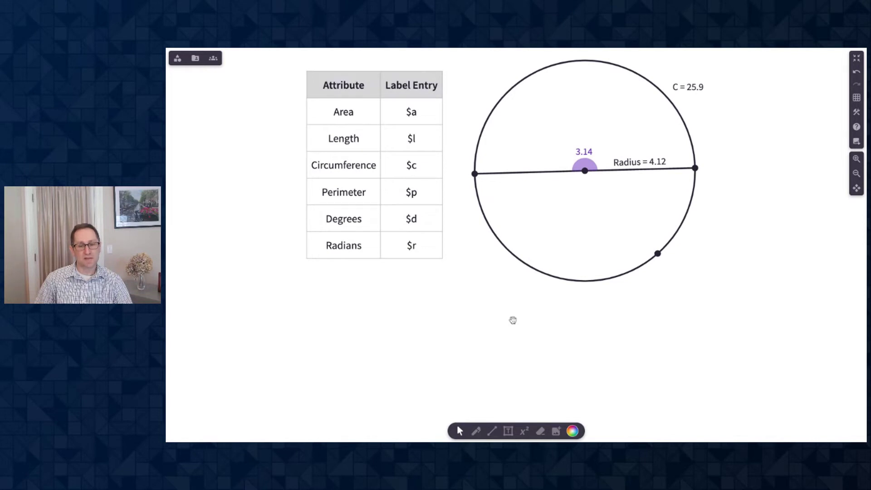
{"action": "left_click", "coordinate": [491, 430]}
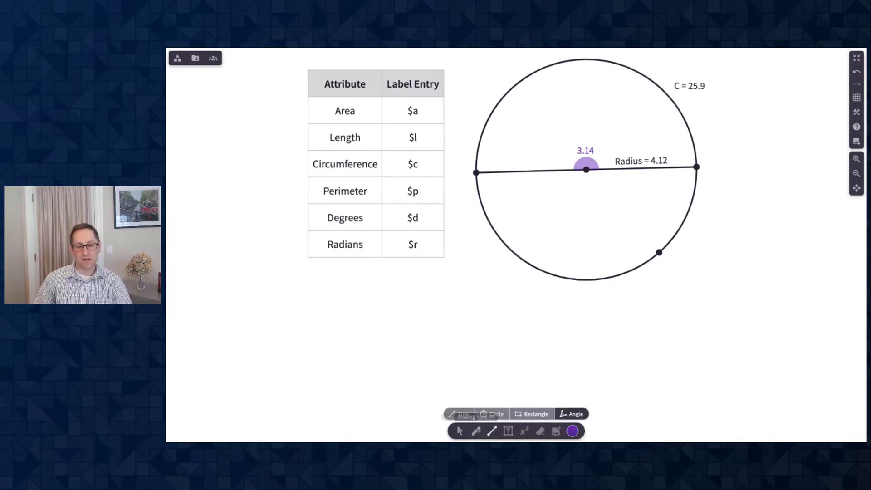
{"action": "left_click_drag", "start_coordinate": [334, 311], "coordinate": [564, 362]}
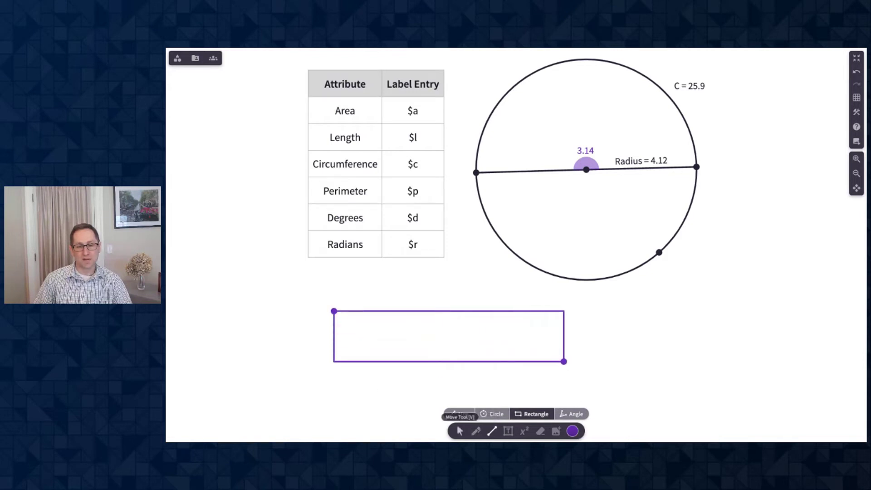
- Label the rectangle's upper-left corner point "A" and its lower-right corner point "B"
{"action": "left_click", "coordinate": [459, 430]}
{"action": "left_click", "coordinate": [334, 311]}
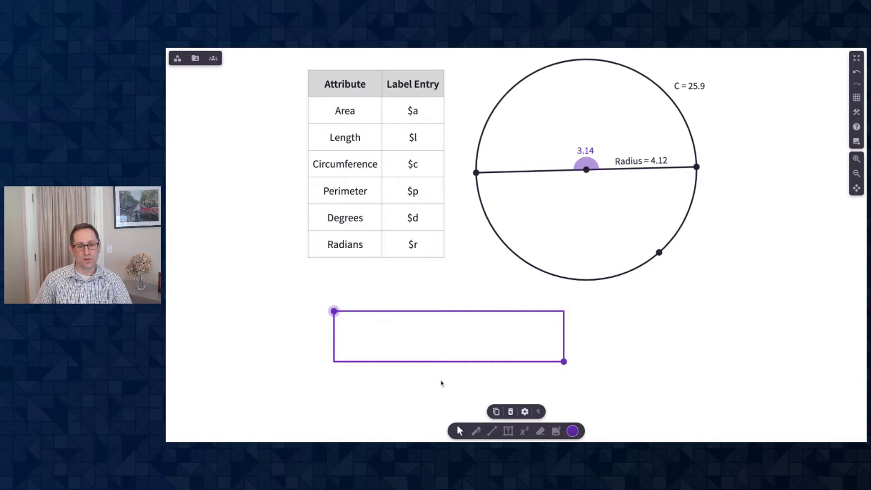
{"action": "left_click", "coordinate": [524, 411]}
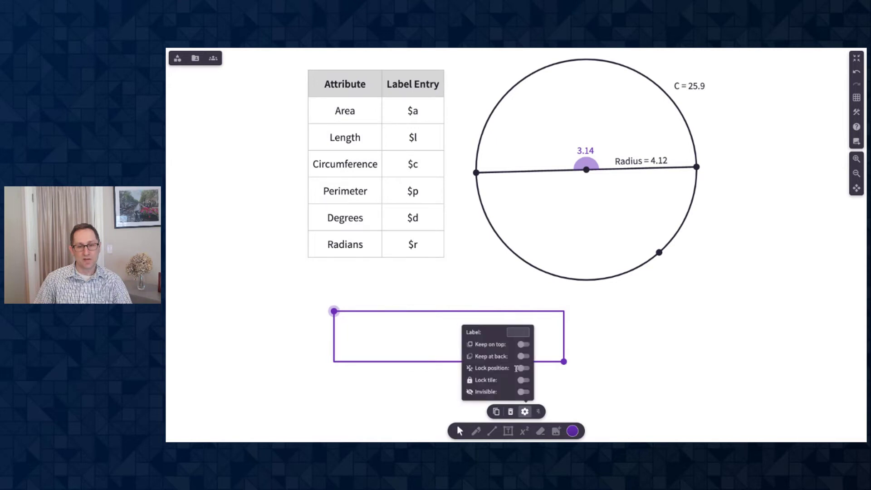
{"action": "left_click", "coordinate": [518, 332]}
{"action": "left_click", "coordinate": [564, 361]}
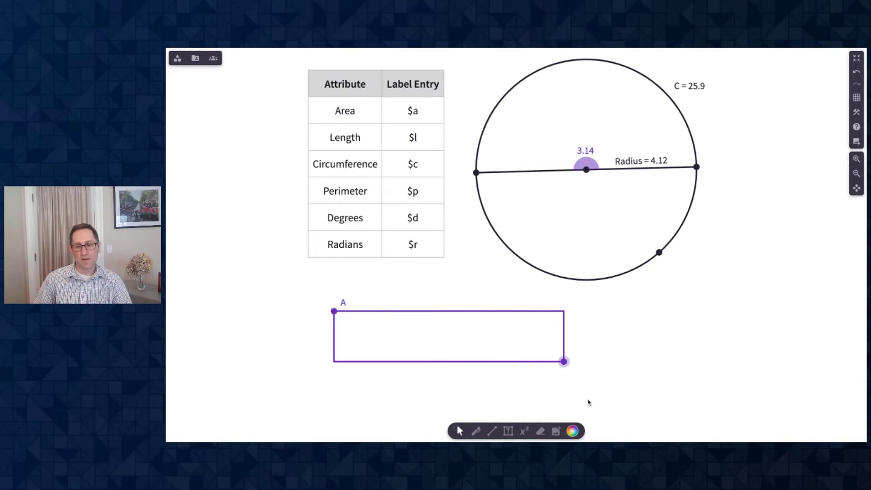
{"action": "left_click", "coordinate": [525, 411]}
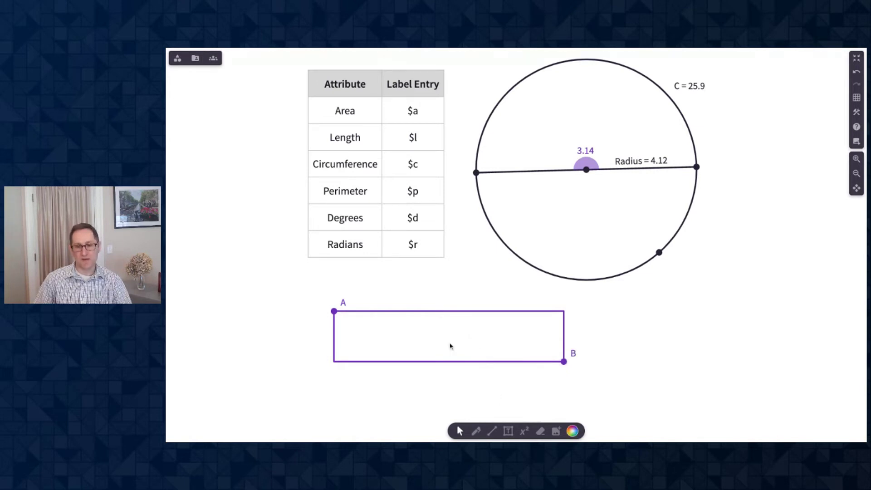
- Label the rectangle "Area = $a"
{"action": "left_click", "coordinate": [452, 336]}
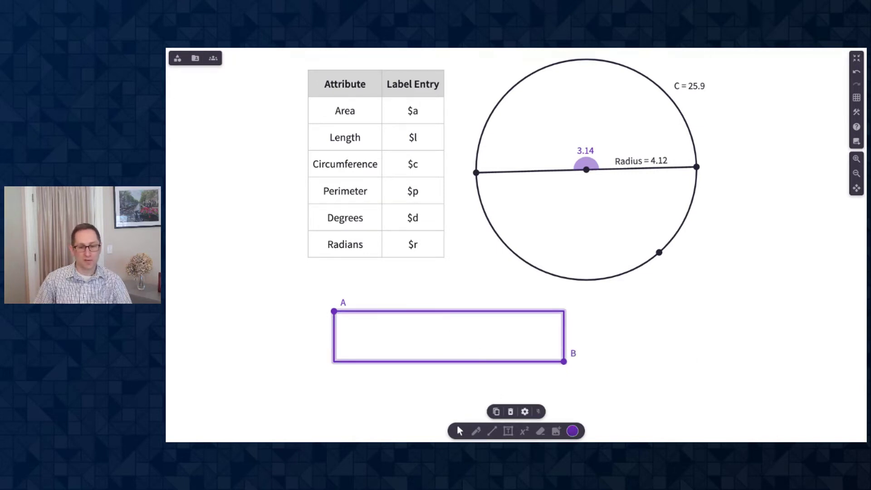
{"action": "left_click", "coordinate": [524, 411]}
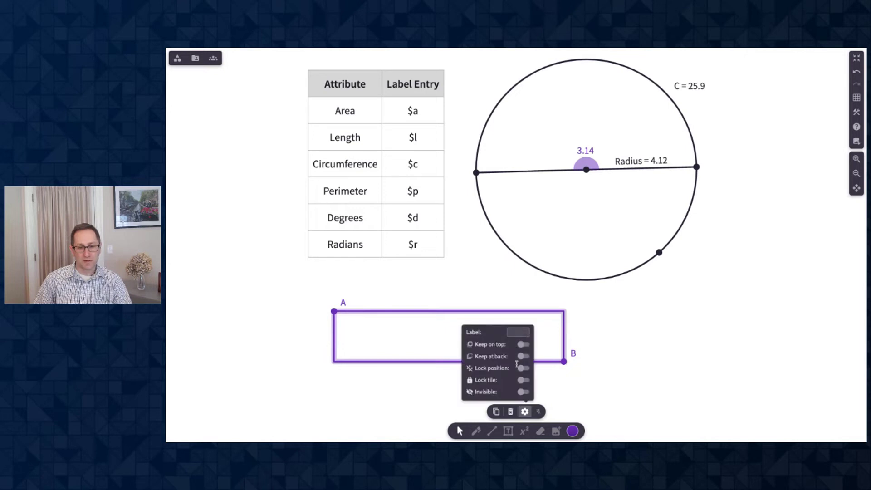
{"action": "type", "text": "Area ="}
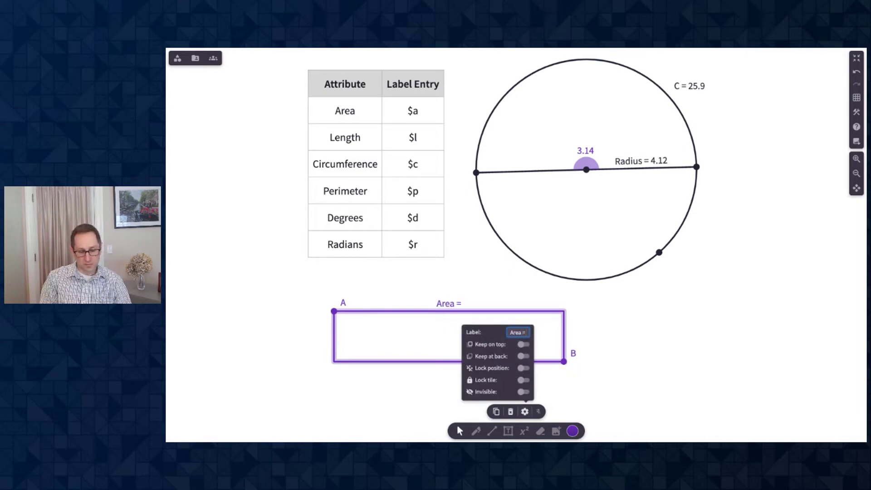
{"action": "type", "text": " $a"}
{"action": "left_click", "coordinate": [718, 329]}
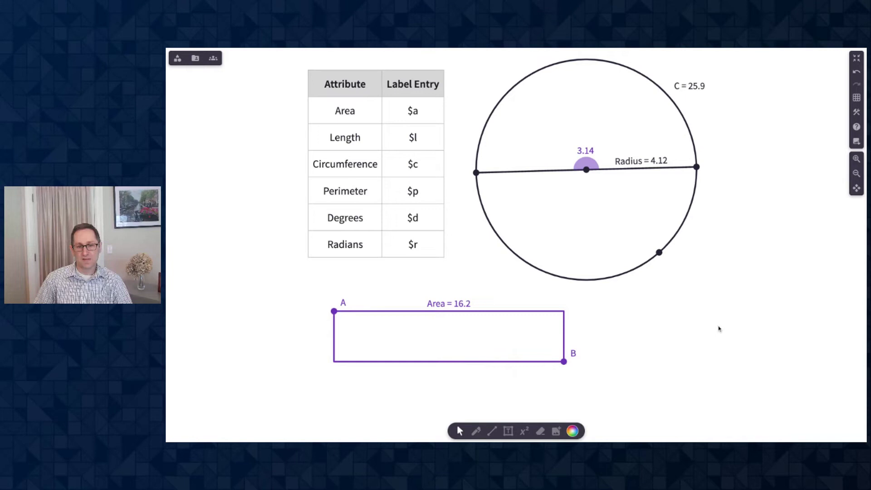
- Show the large square grid and move the rectangle so that corner A snaps to a grid intersection
{"action": "left_click", "coordinate": [856, 97]}
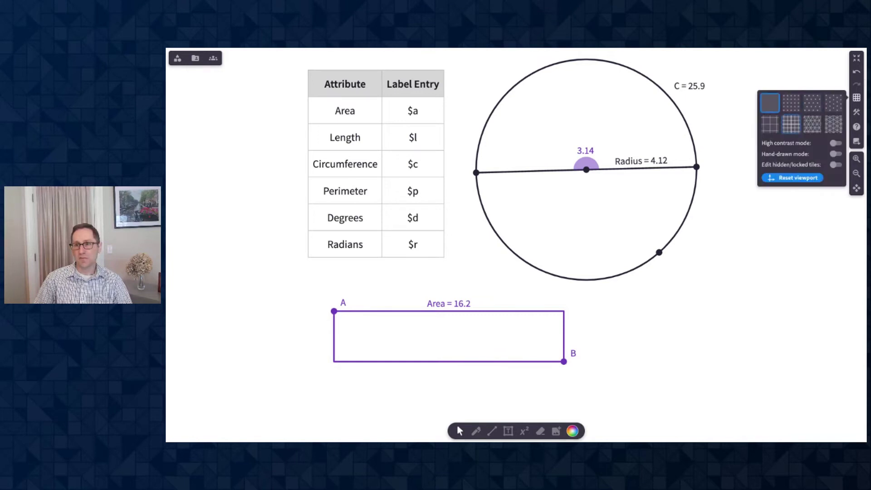
{"action": "left_click", "coordinate": [769, 125]}
{"action": "left_click_drag", "start_coordinate": [396, 358], "coordinate": [376, 334]}
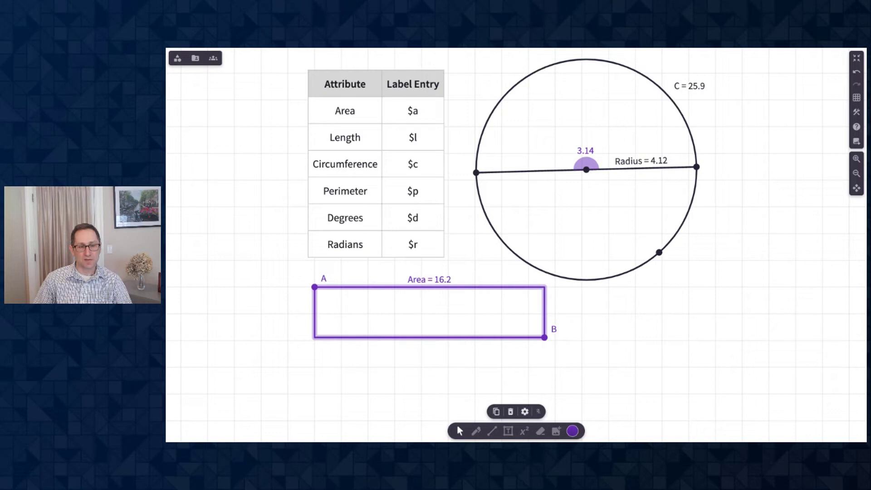
- Resize the rectangle from corner B, first to 9 by 2 and finally to 5 by 3 grid squares
{"action": "left_click_drag", "start_coordinate": [544, 337], "coordinate": [555, 340]}
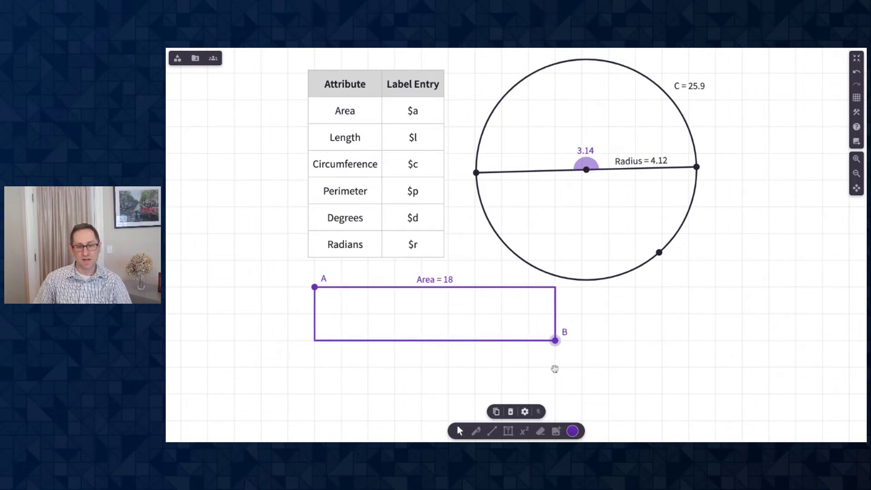
{"action": "left_click", "coordinate": [664, 386]}
{"action": "left_click_drag", "start_coordinate": [554, 340], "coordinate": [448, 367]}
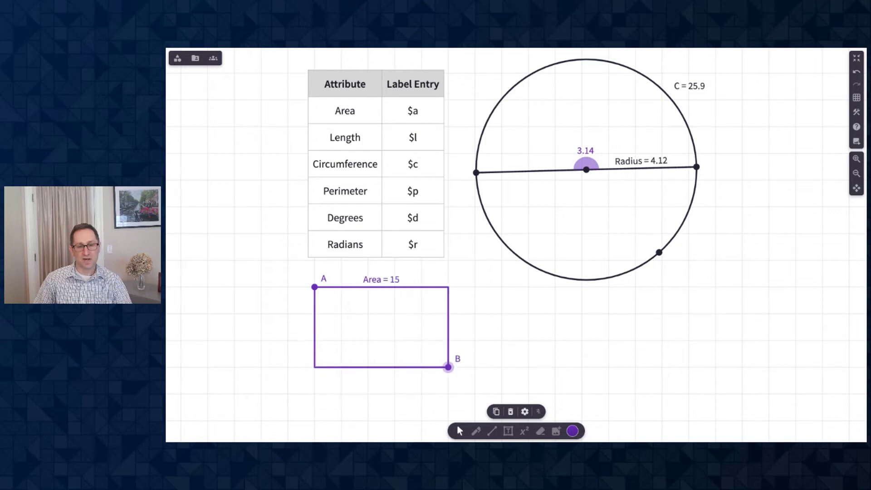
- Turn off the background grid to return to a blank canvas
{"action": "scroll", "coordinate": [559, 314], "scroll_direction": "up", "scroll_amount": 1}
{"action": "scroll", "coordinate": [559, 315], "scroll_direction": "right", "scroll_amount": 1}
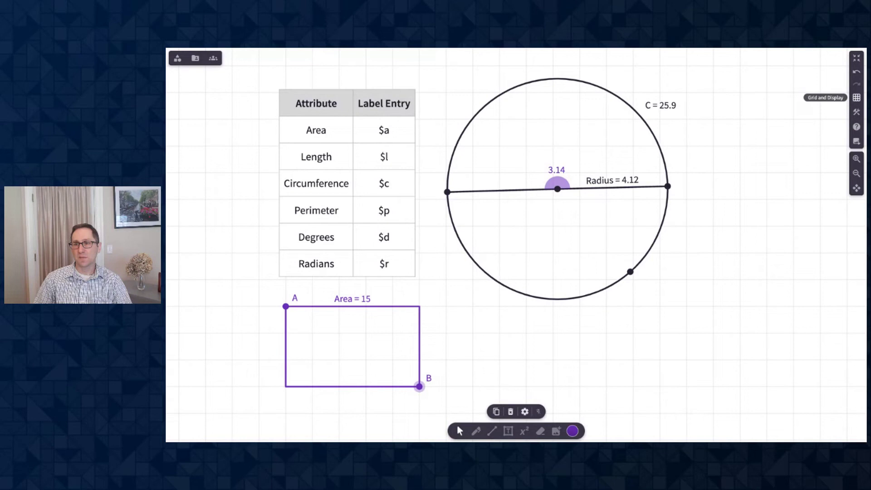
{"action": "left_click", "coordinate": [856, 97]}
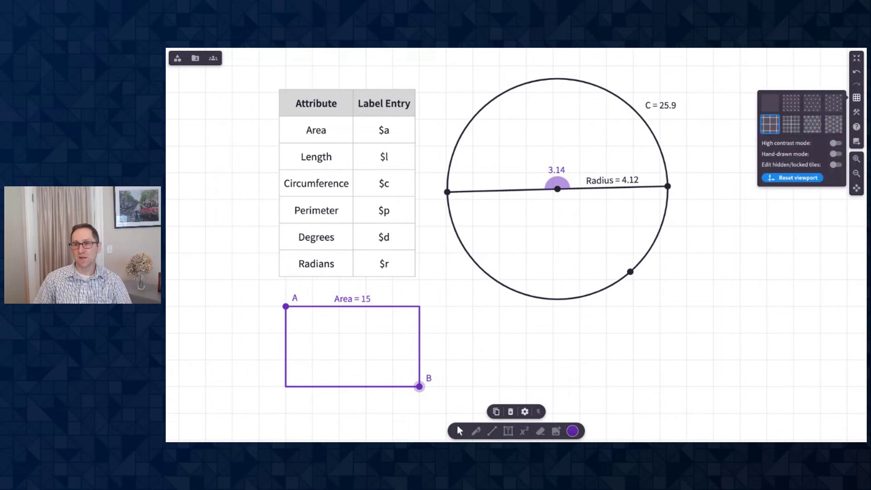
{"action": "left_click", "coordinate": [856, 59]}
- Delete the circle together with its radii and central angle marker
{"action": "left_click_drag", "start_coordinate": [454, 90], "coordinate": [712, 263]}
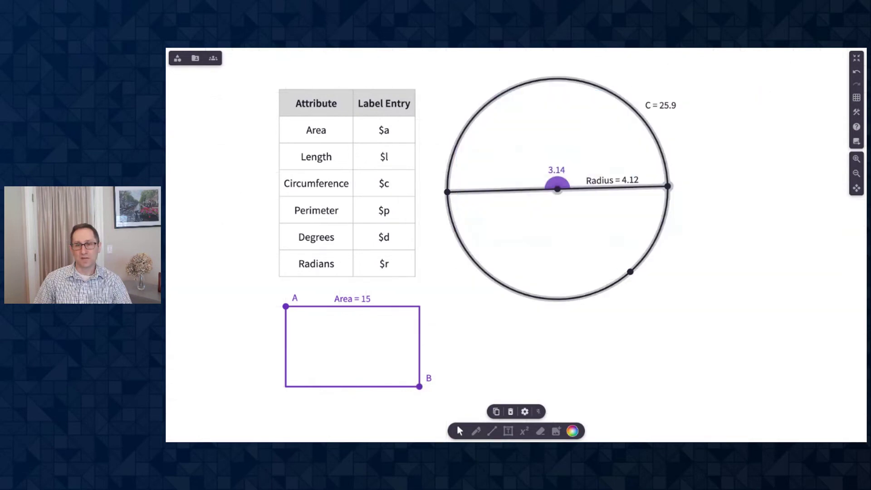
{"action": "key", "text": "Delete"}
{"action": "left_click", "coordinate": [491, 431]}
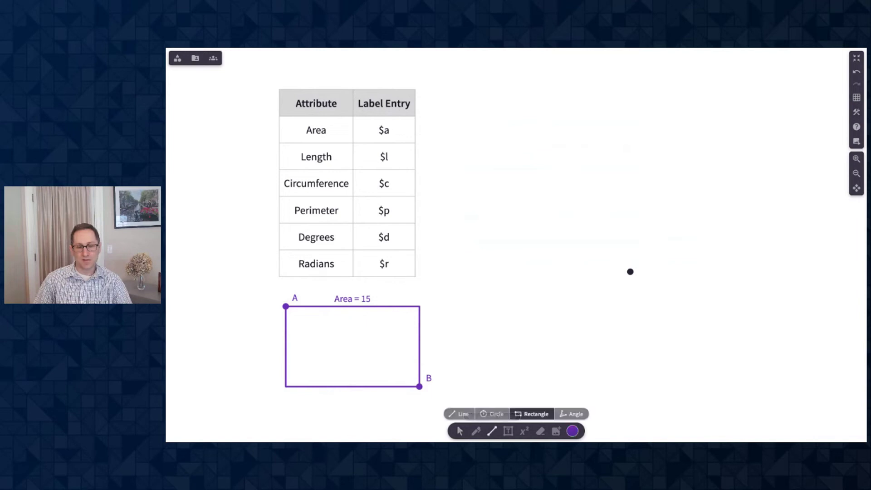
{"action": "left_click_drag", "start_coordinate": [568, 103], "coordinate": [492, 247]}
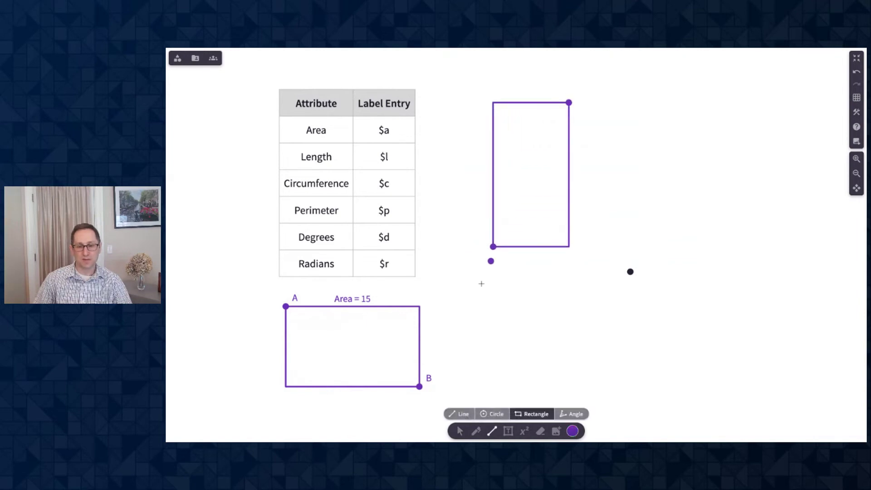
{"action": "key", "text": "ctrl+z"}
- Draw a large purple triangle from three connected lines in the empty space beside the table
{"action": "left_click", "coordinate": [458, 413]}
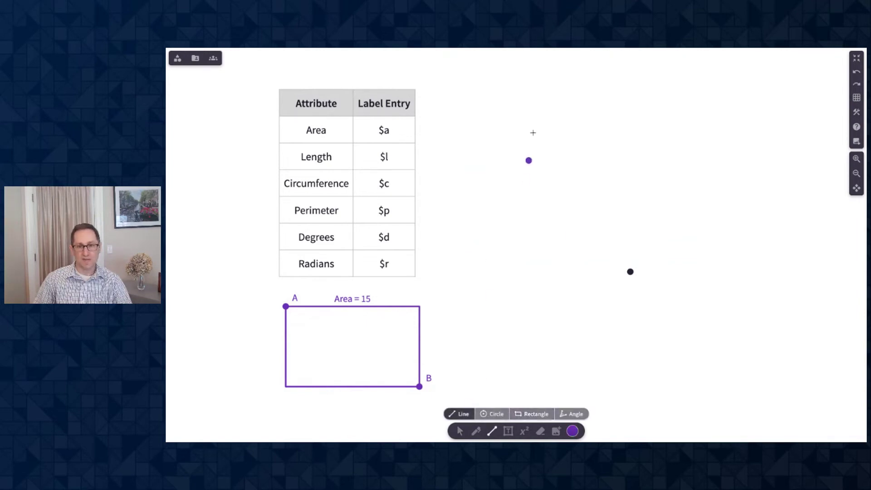
{"action": "mouse_move", "coordinate": [553, 99]}
{"action": "left_mouse_down"}
{"action": "mouse_move", "coordinate": [456, 273]}
{"action": "mouse_move", "coordinate": [741, 185]}
{"action": "mouse_move", "coordinate": [553, 99]}
{"action": "left_mouse_up"}
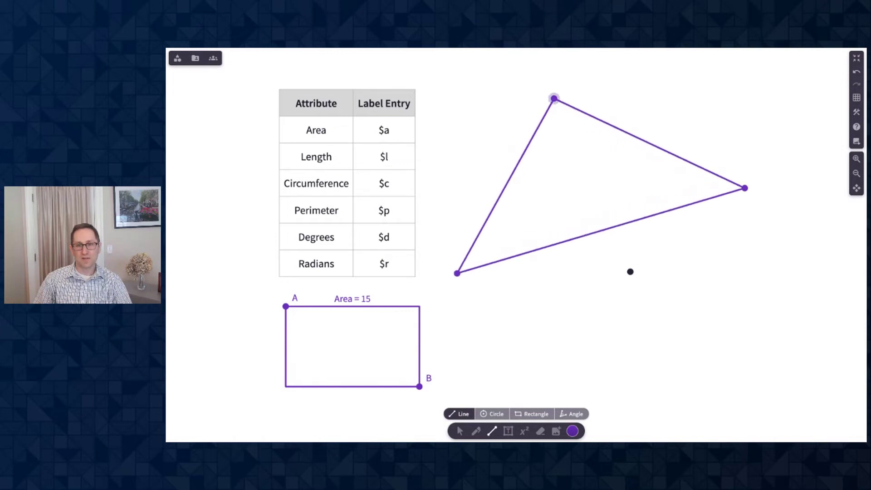
{"action": "left_click", "coordinate": [505, 316]}
- Delete the stray black point left over from the circle below the triangle
{"action": "left_click", "coordinate": [460, 431]}
{"action": "left_click", "coordinate": [629, 271]}
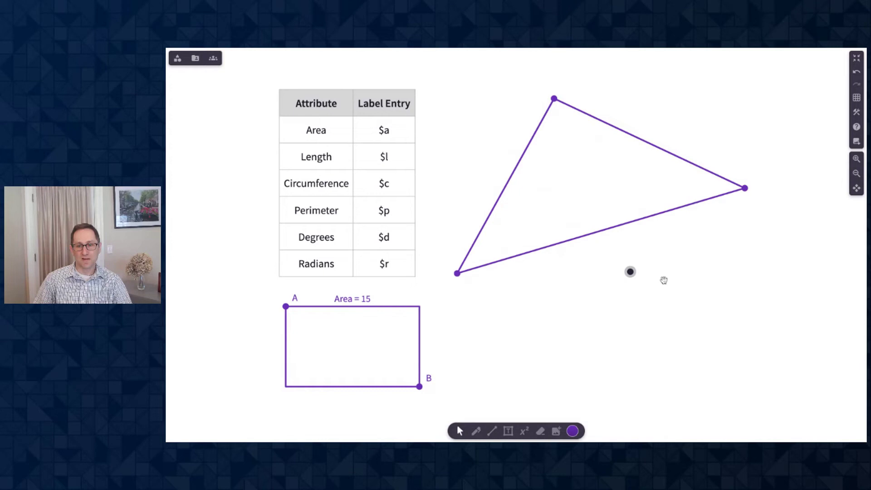
{"action": "key", "text": "Delete"}
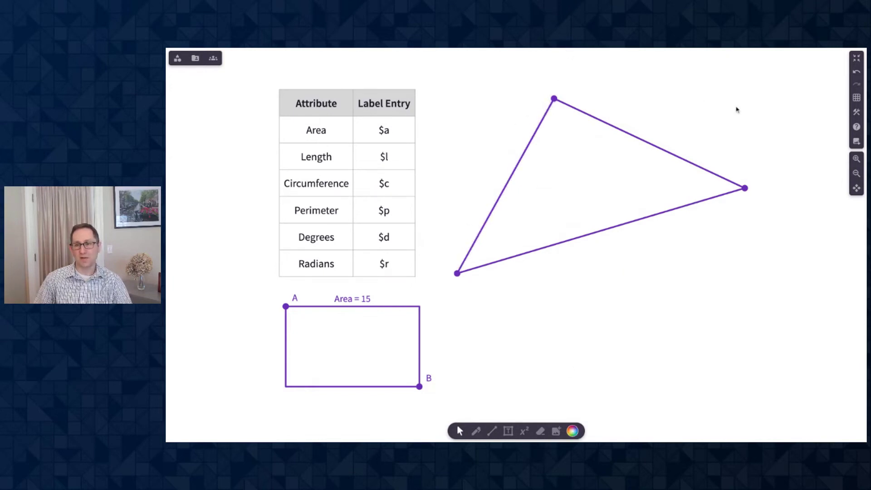
- Mark the interior angle at the triangle's lower-left vertex with the Angle tool
{"action": "left_click", "coordinate": [491, 431]}
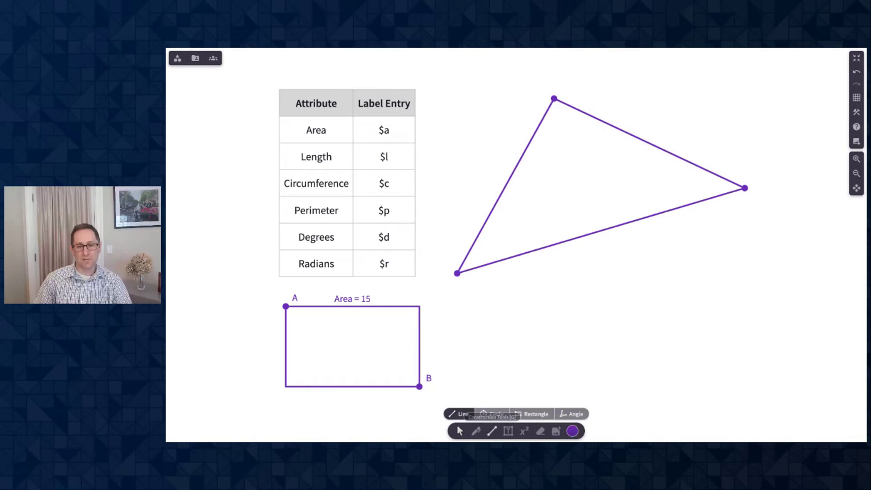
{"action": "left_click", "coordinate": [572, 413]}
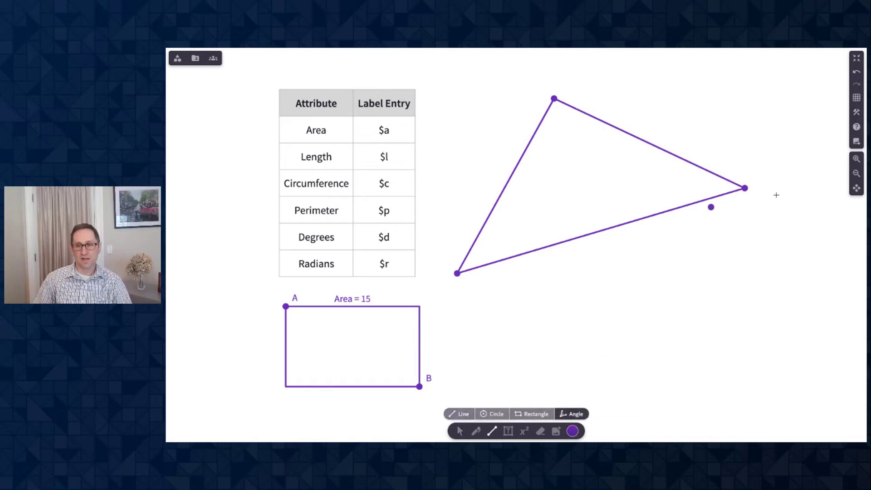
{"action": "left_click", "coordinate": [457, 273]}
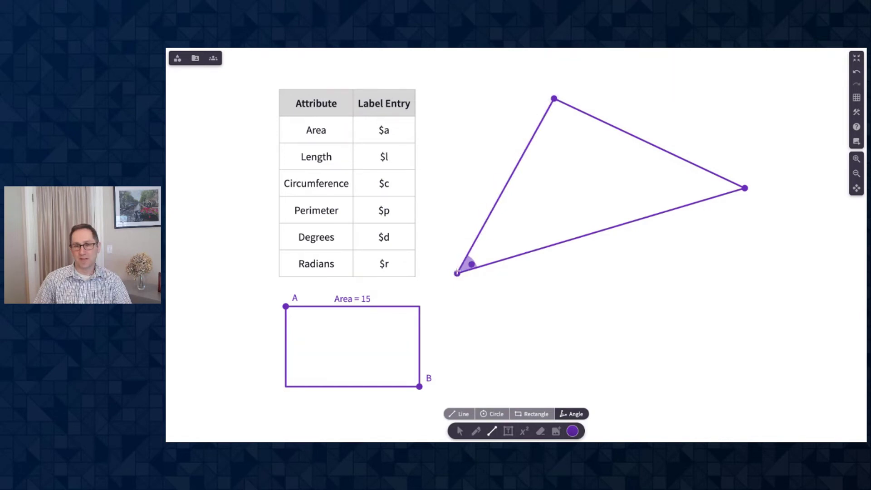
- Color the new angle marker at the triangle's lower-left vertex blue and give it the label $d
{"action": "left_click", "coordinate": [459, 431]}
{"action": "left_click", "coordinate": [448, 275]}
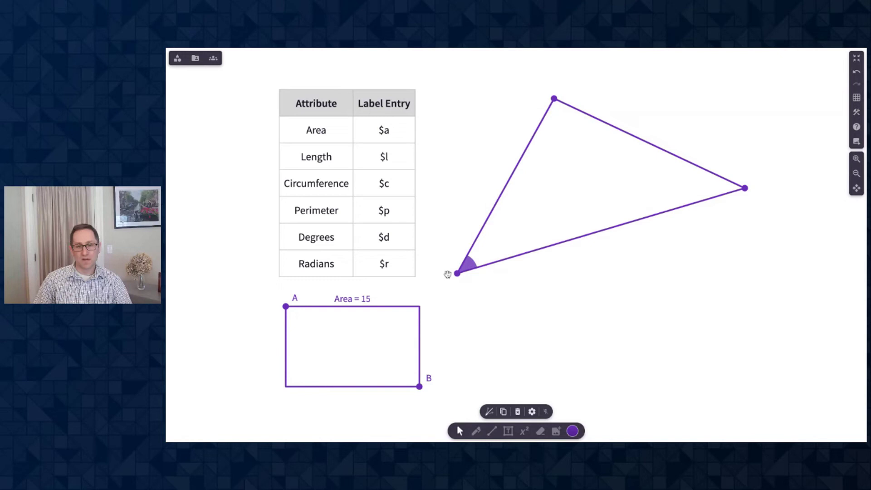
{"action": "left_click", "coordinate": [573, 431]}
{"action": "left_click", "coordinate": [582, 397]}
{"action": "left_click", "coordinate": [531, 412]}
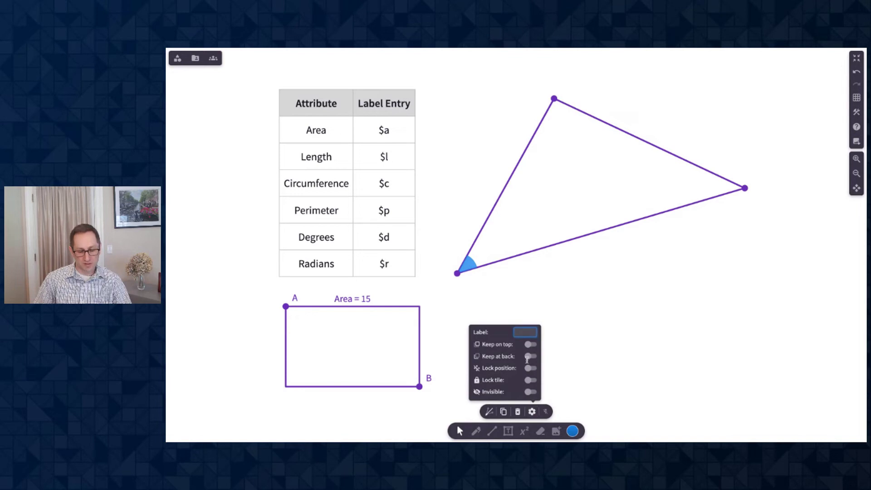
{"action": "type", "text": "$d"}
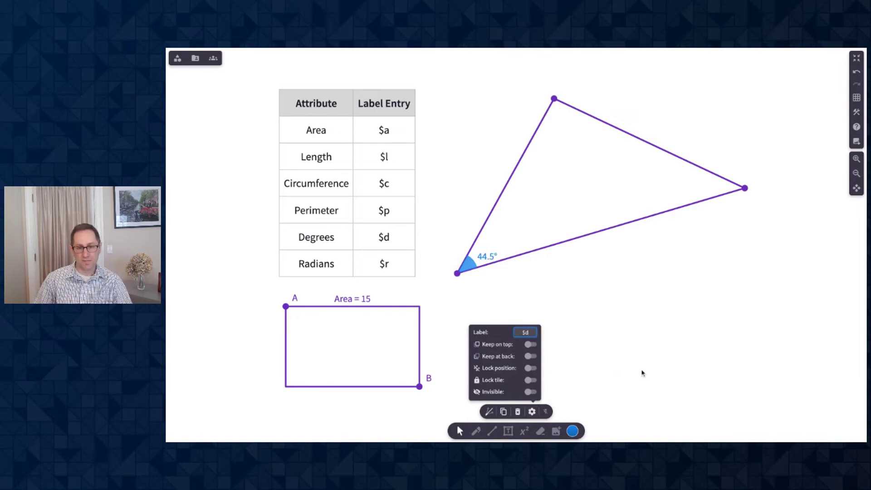
{"action": "left_click", "coordinate": [651, 375]}
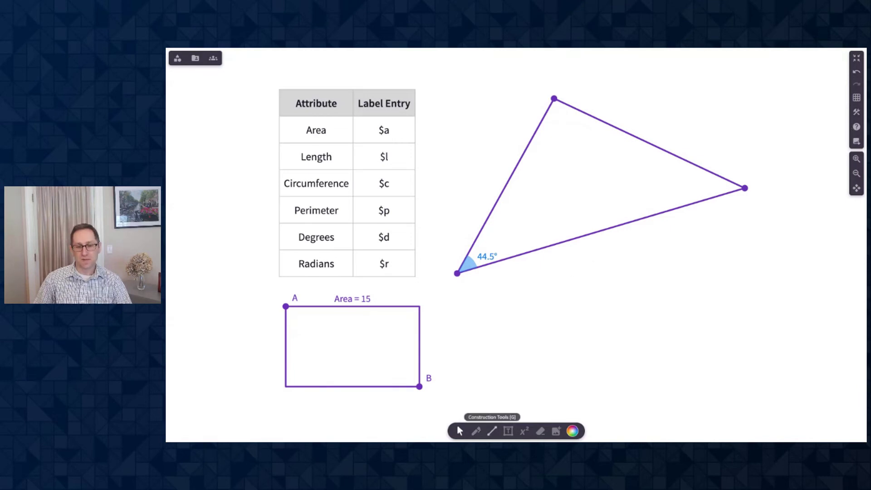
- Mark the reflex angle outside the triangle's rightmost vertex and give it the label $d
{"action": "left_click", "coordinate": [492, 431]}
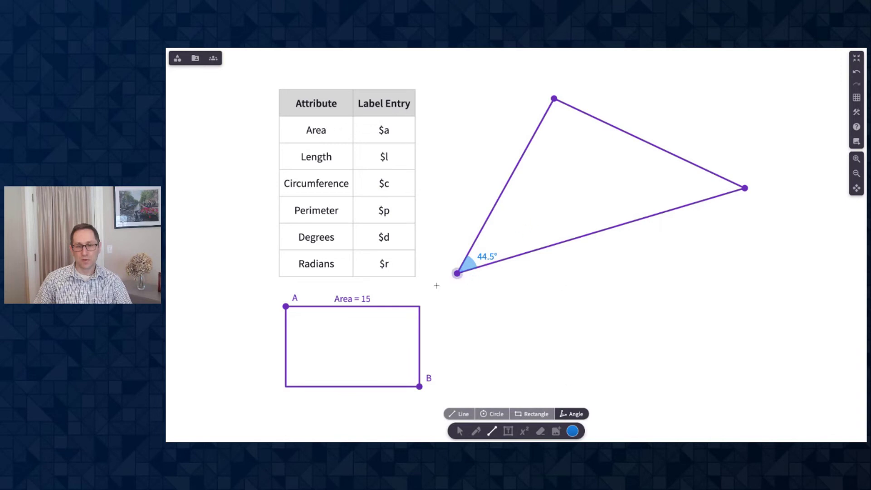
{"action": "left_click", "coordinate": [744, 188]}
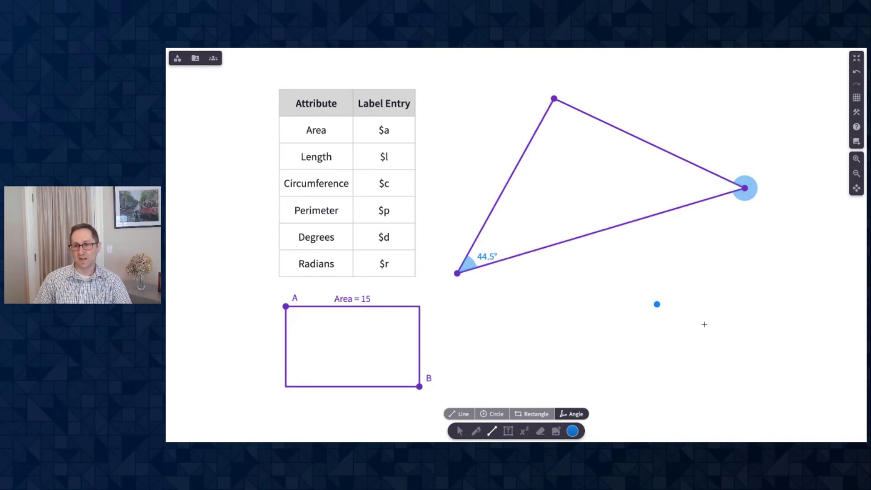
{"action": "left_click", "coordinate": [459, 431]}
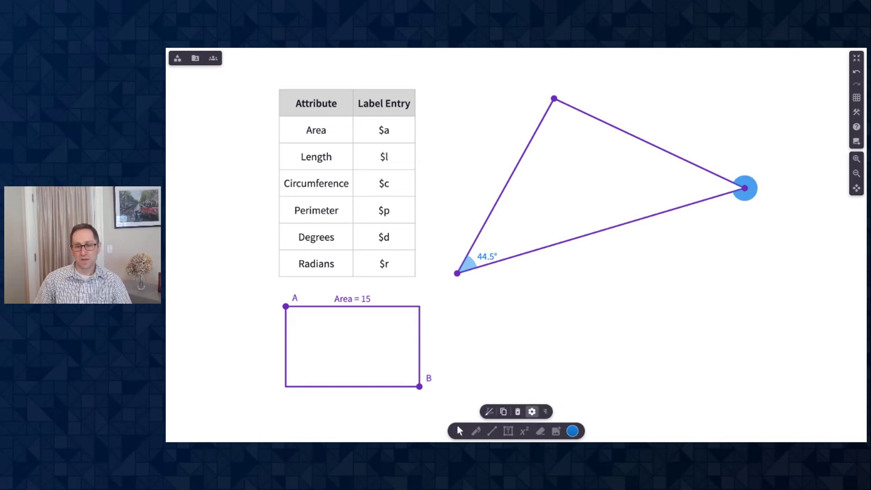
{"action": "left_click", "coordinate": [526, 410]}
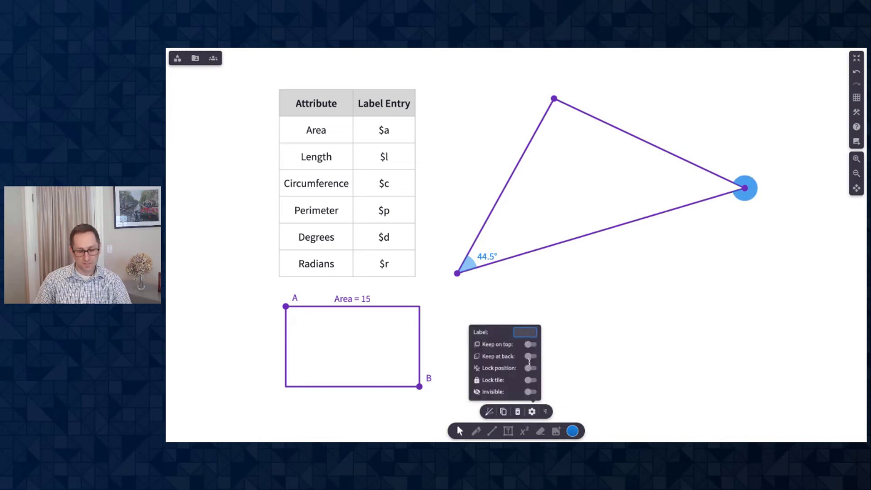
{"action": "type", "text": "$d"}
{"action": "left_click", "coordinate": [721, 354]}
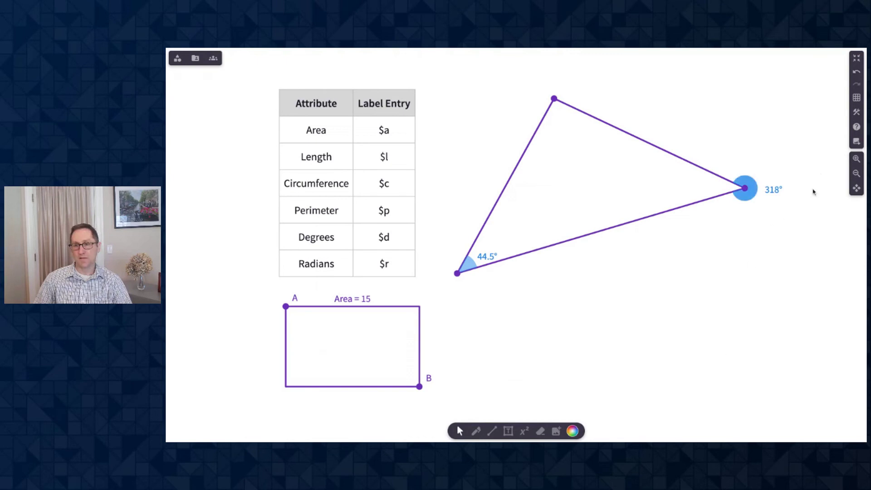
- Reshape the triangle by moving its lower-left and rightmost vertices so that both angle labels update
{"action": "left_click_drag", "start_coordinate": [744, 188], "coordinate": [608, 261]}
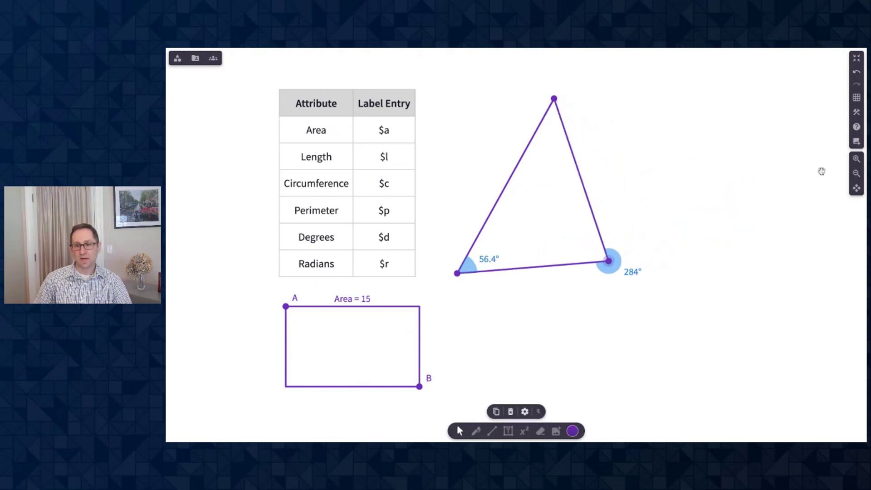
{"action": "mouse_move", "coordinate": [457, 273]}
{"action": "left_mouse_down"}
{"action": "mouse_move", "coordinate": [469, 187]}
{"action": "mouse_move", "coordinate": [476, 274]}
{"action": "mouse_move", "coordinate": [470, 268]}
{"action": "left_mouse_up"}
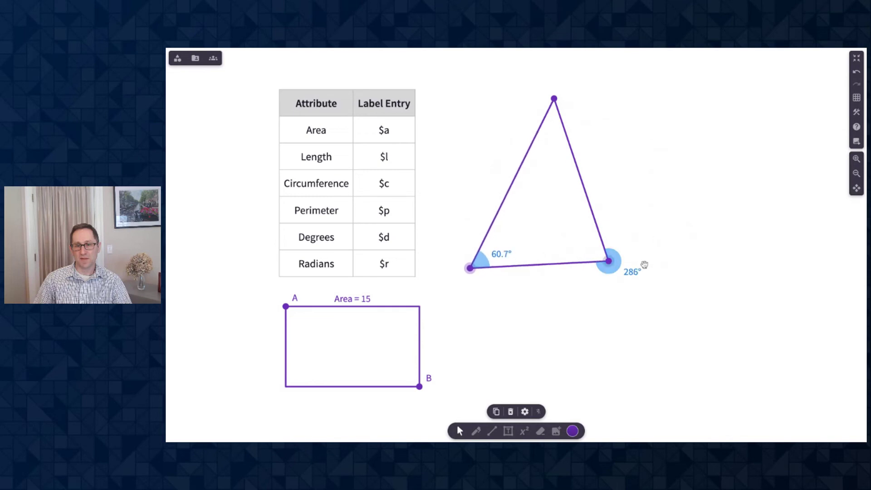
{"action": "left_click_drag", "start_coordinate": [608, 260], "coordinate": [708, 239]}
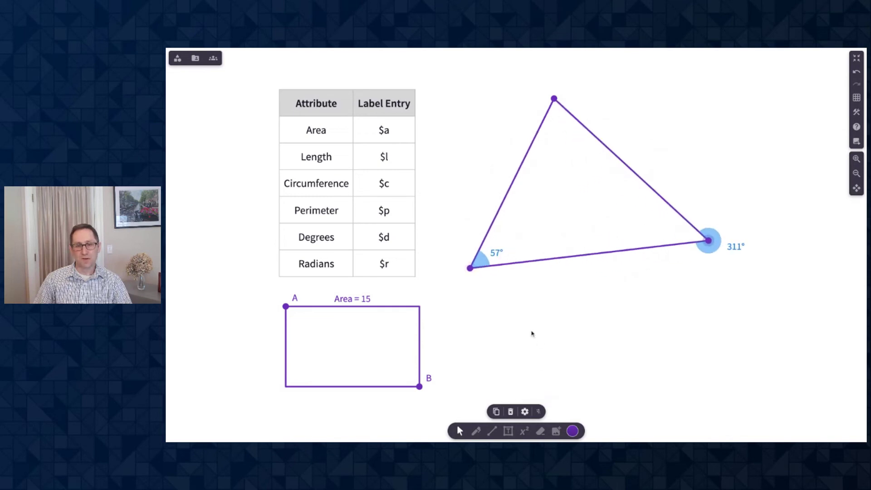
- Construct the angle bisector of the marked angle at the triangle's lower-left vertex
{"action": "left_click", "coordinate": [467, 269]}
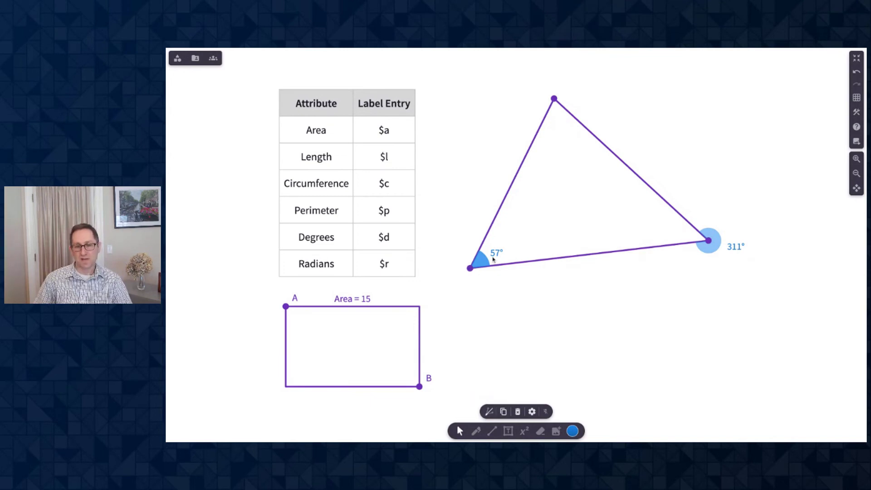
{"action": "left_click", "coordinate": [489, 411]}
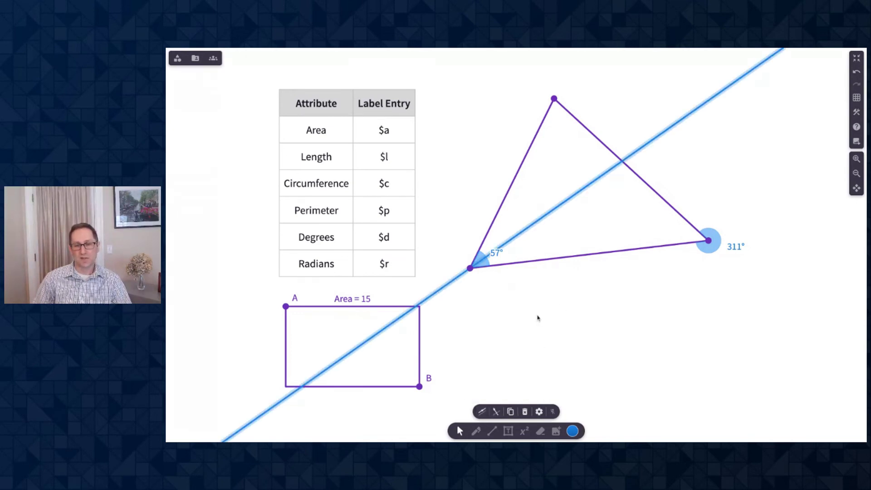
- Add the midpoint and the perpendicular bisector of the triangle's lower side
{"action": "left_click", "coordinate": [571, 257]}
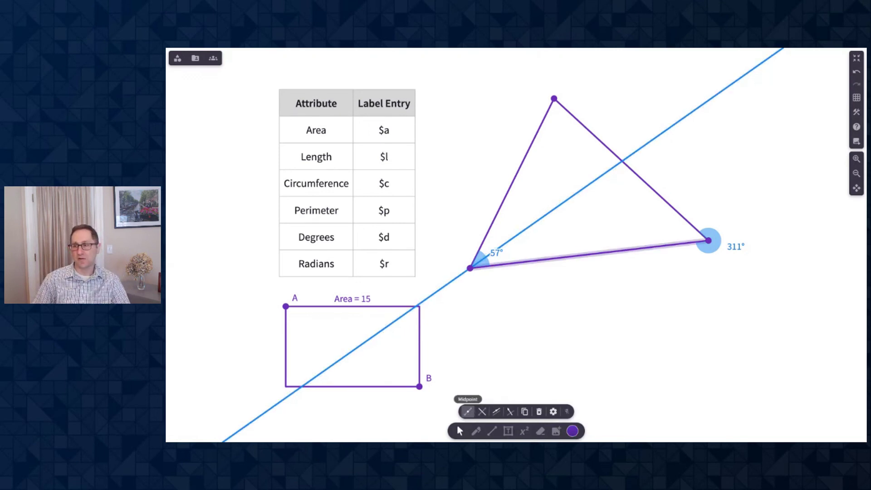
{"action": "left_click", "coordinate": [468, 412]}
{"action": "left_click", "coordinate": [550, 259]}
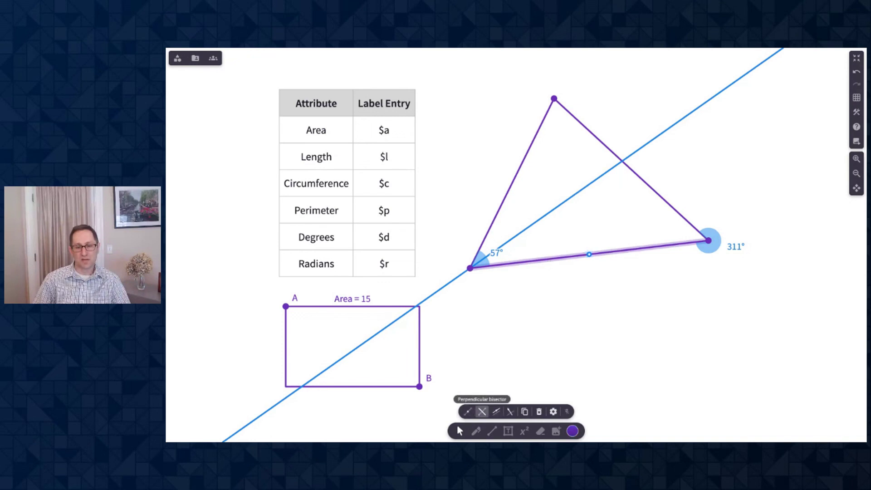
{"action": "left_click", "coordinate": [482, 411]}
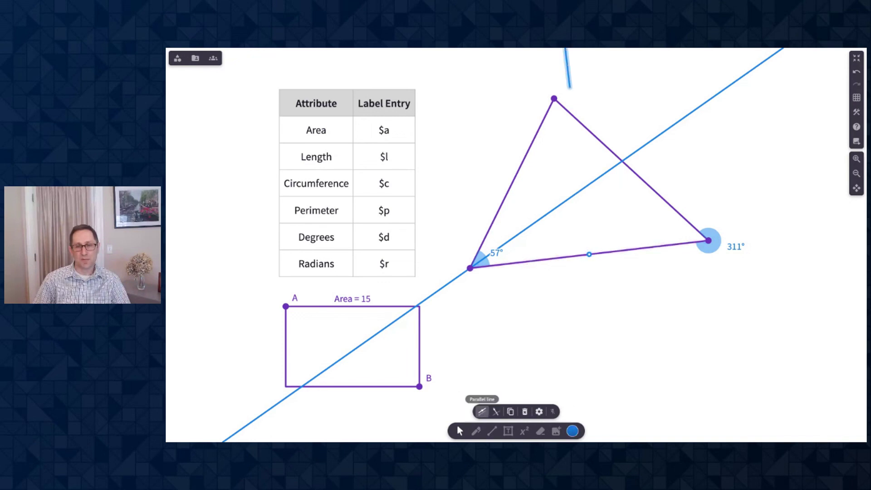
- Construct a line perpendicular to the triangle's lower side through its top vertex
{"action": "left_click", "coordinate": [560, 262]}
{"action": "left_click", "coordinate": [509, 411]}
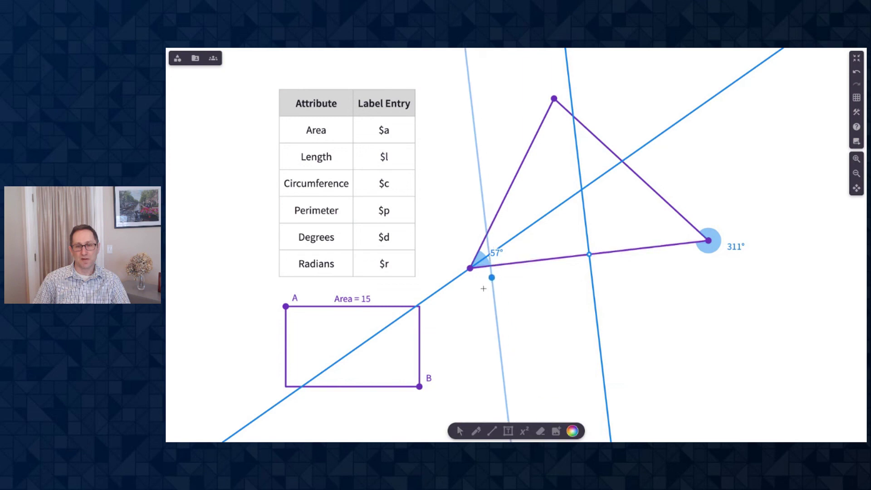
{"action": "left_click", "coordinate": [554, 99]}
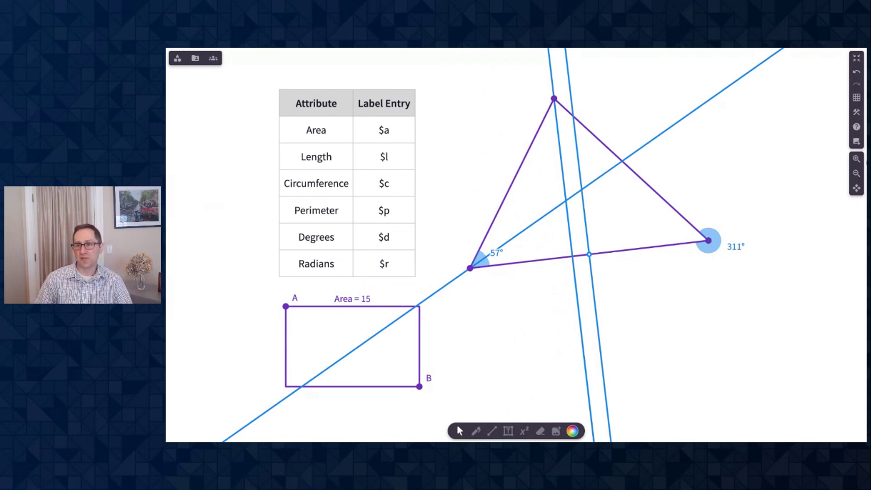
- View the Help and Support window with its in-depth tutorial links, and close it
{"action": "scroll", "coordinate": [832, 212], "scroll_direction": "up", "scroll_amount": 1}
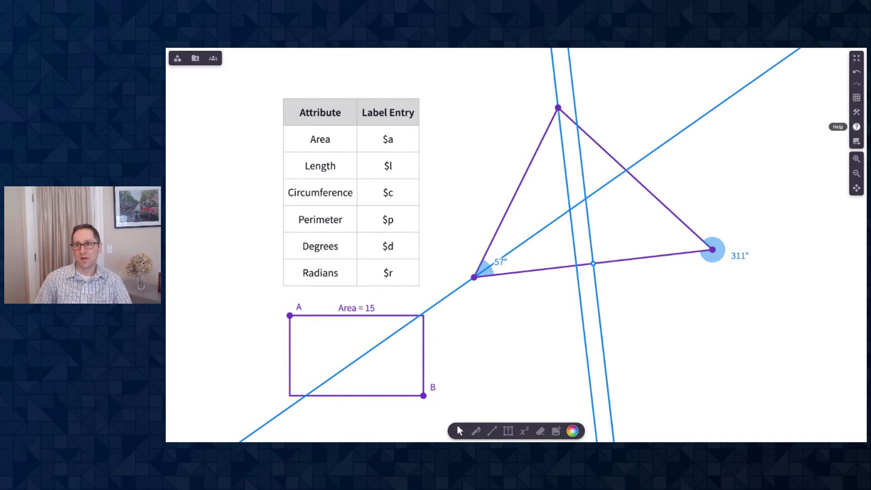
{"action": "left_click", "coordinate": [856, 126]}
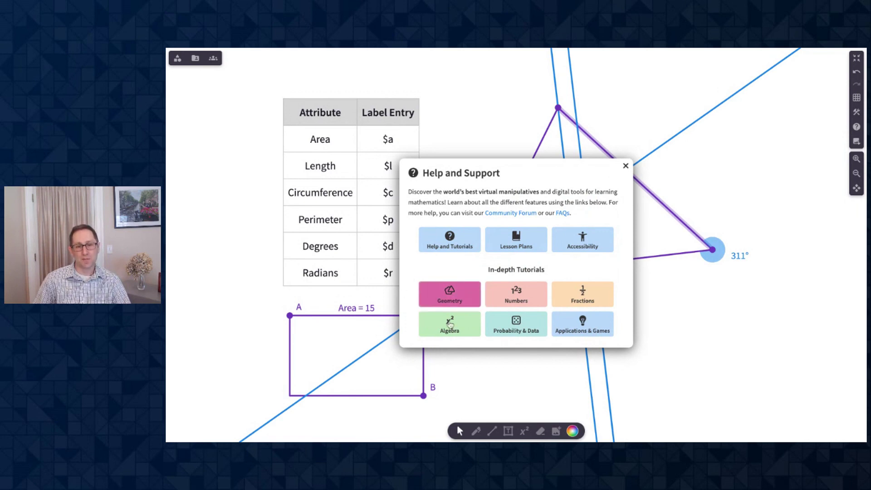
{"action": "left_click", "coordinate": [662, 143]}
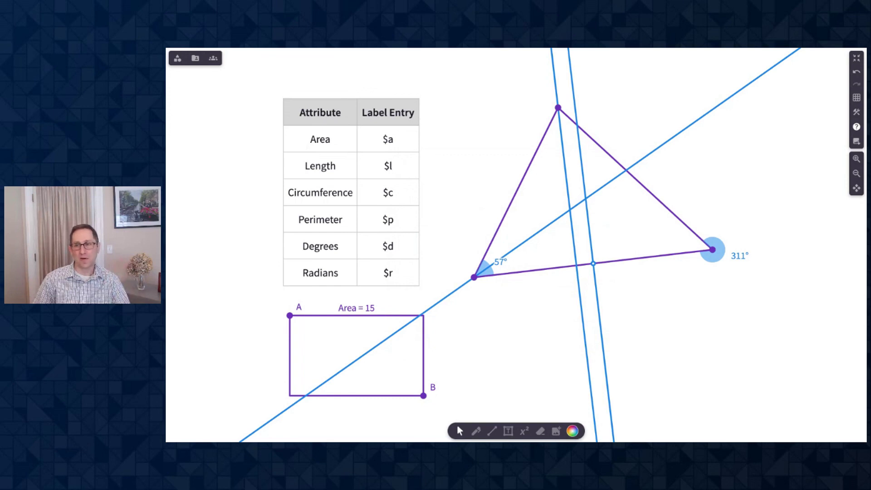
{"action": "left_click", "coordinate": [856, 127]}
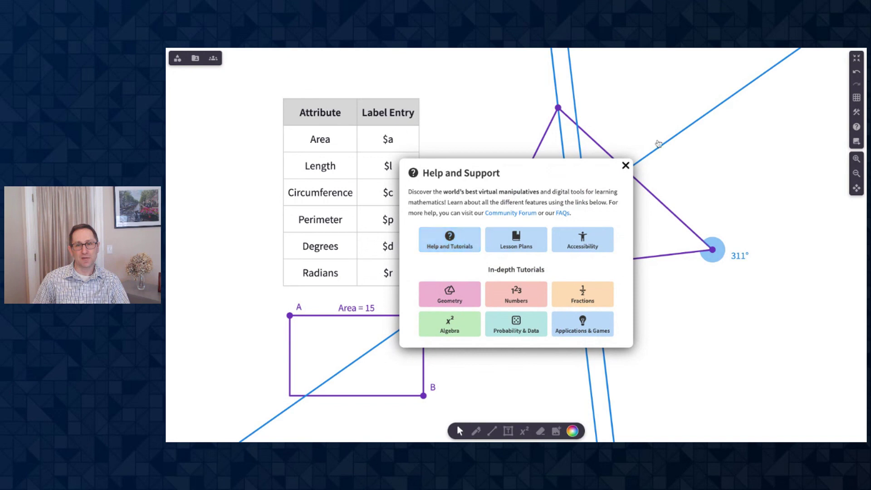
{"action": "left_click", "coordinate": [625, 166]}
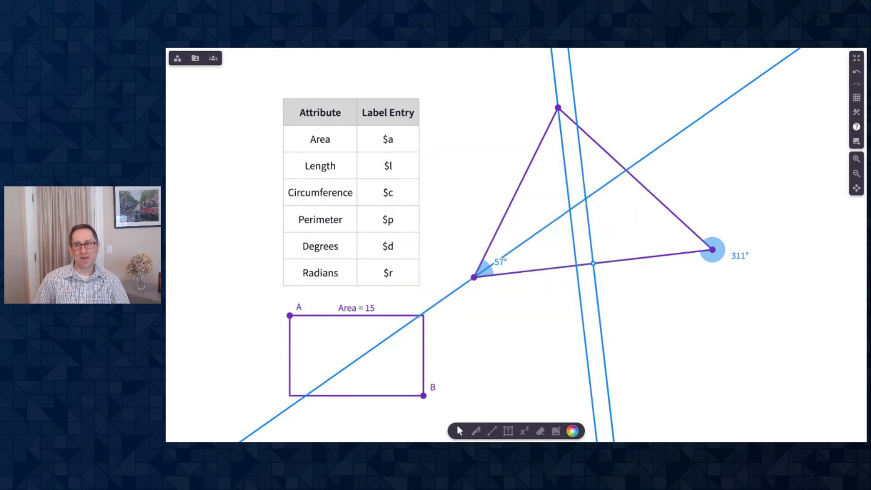